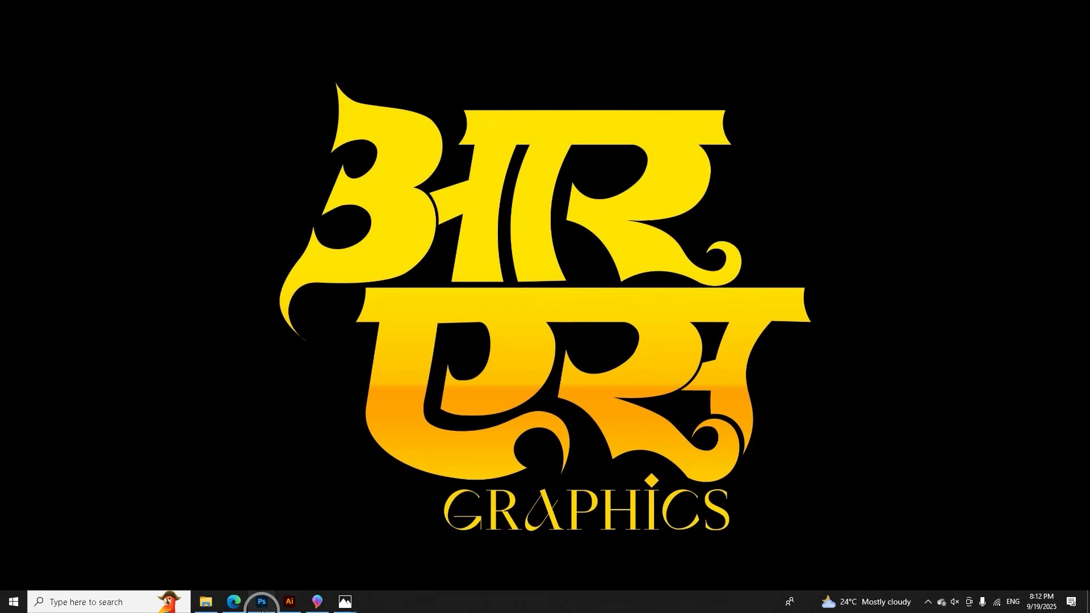
- Switch to Photoshop and set up a new document 30 inches wide and 30 inches high
key("alt+Tab")
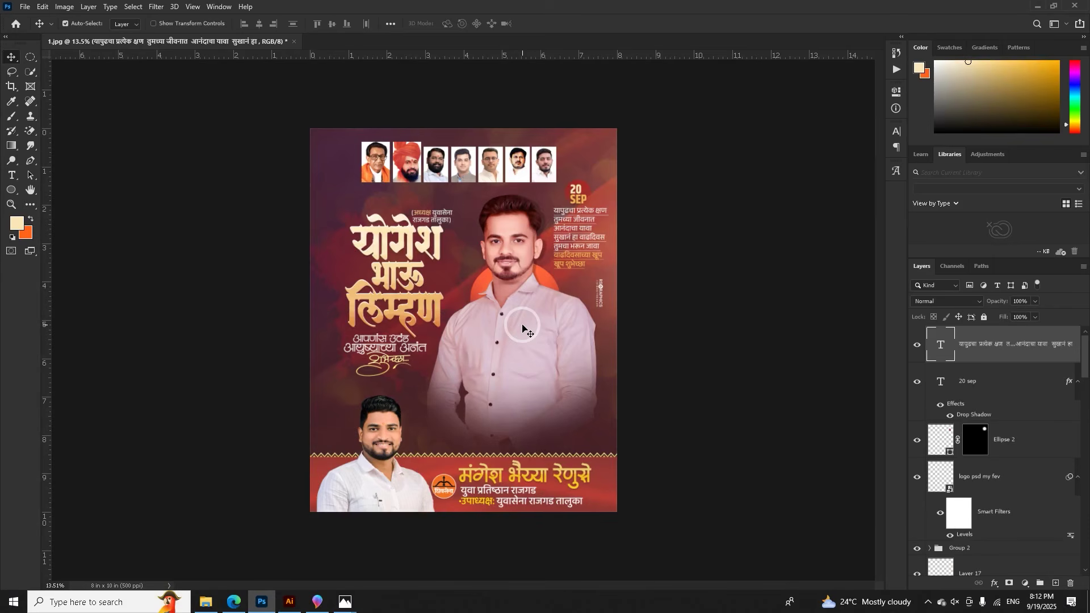
scroll(522, 329, "up", 1)
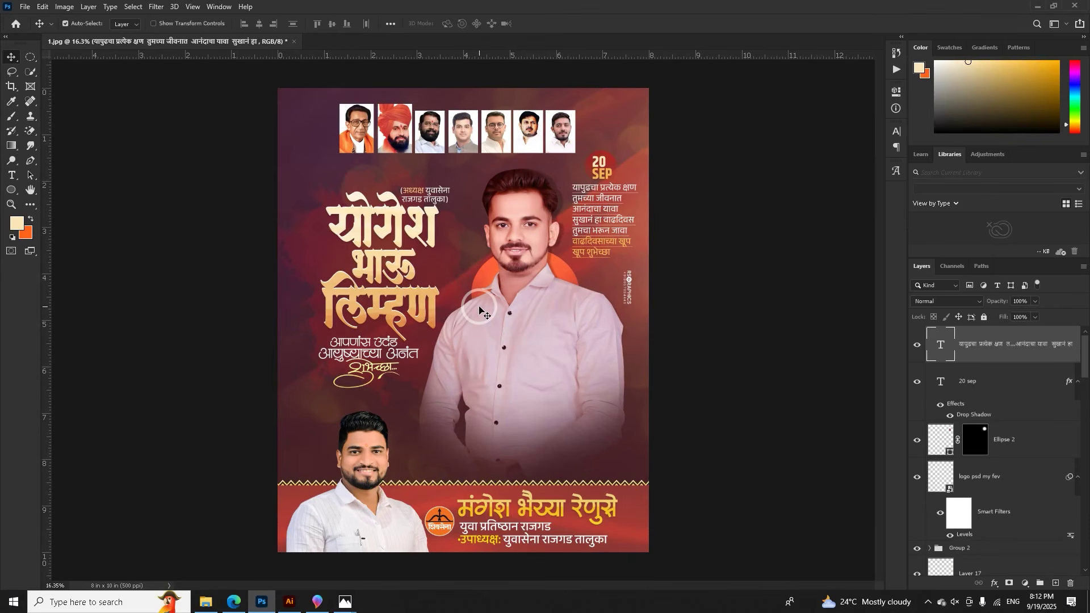
left_click(25, 6)
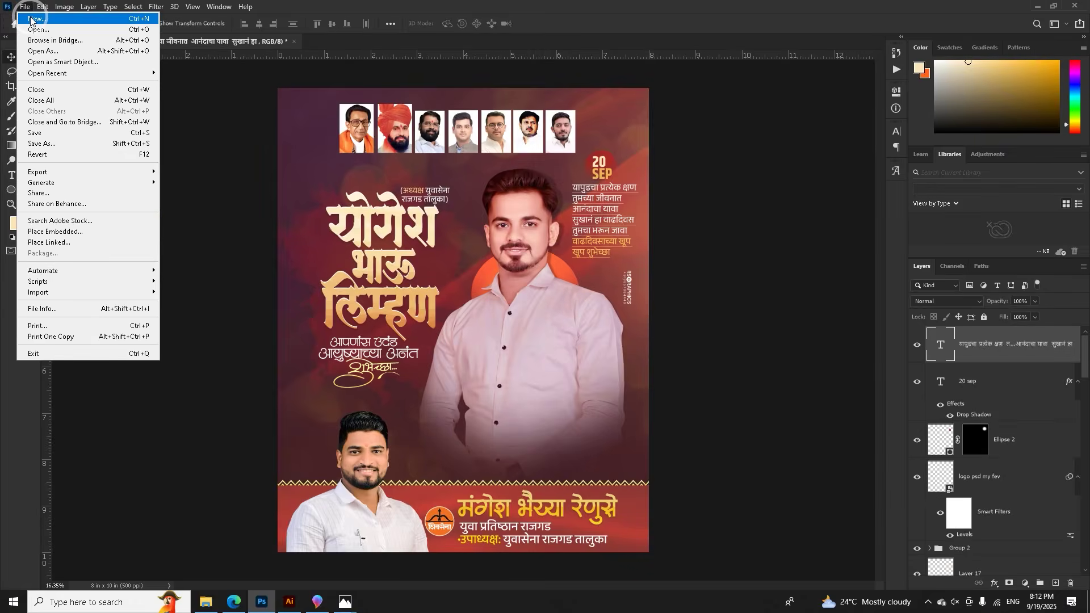
left_click(32, 18)
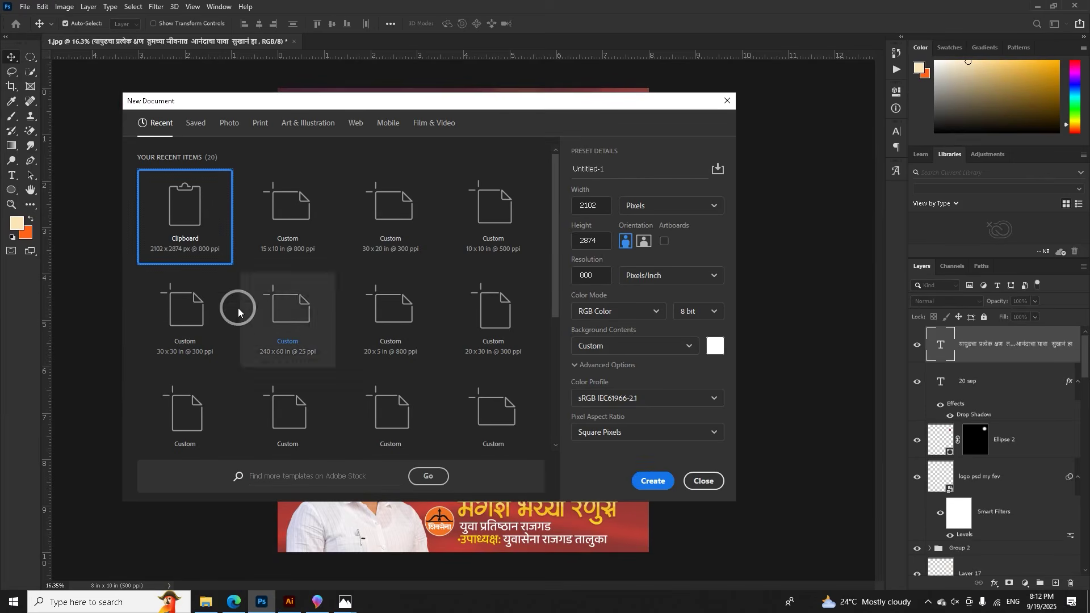
left_click(303, 287)
left_click(627, 207)
left_click(625, 221)
left_click(597, 208)
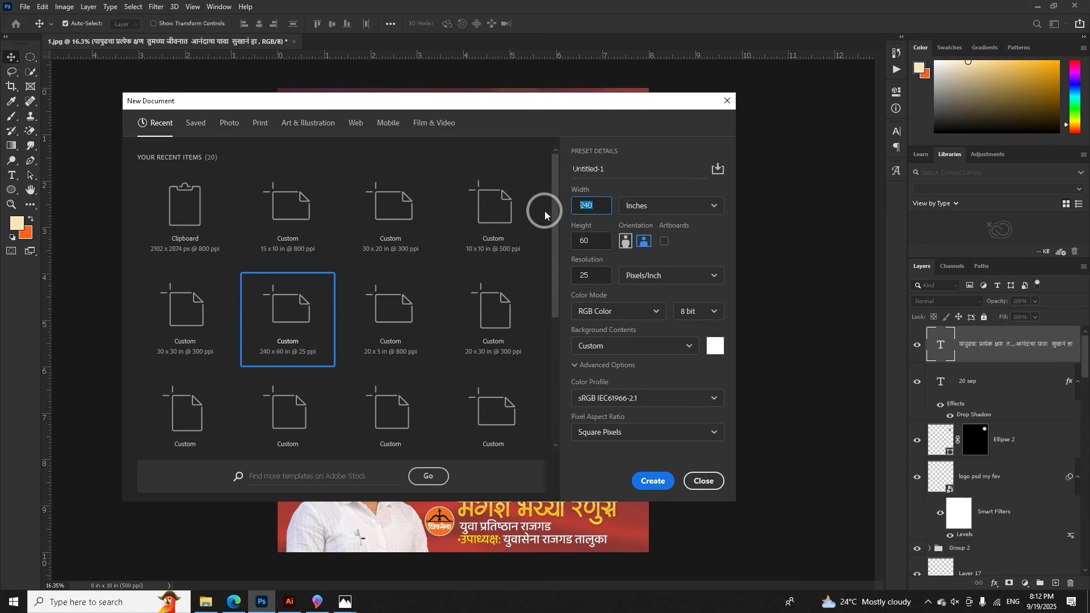
type("30")
left_click(589, 239)
double_click(574, 238)
type("30")
left_click(626, 243)
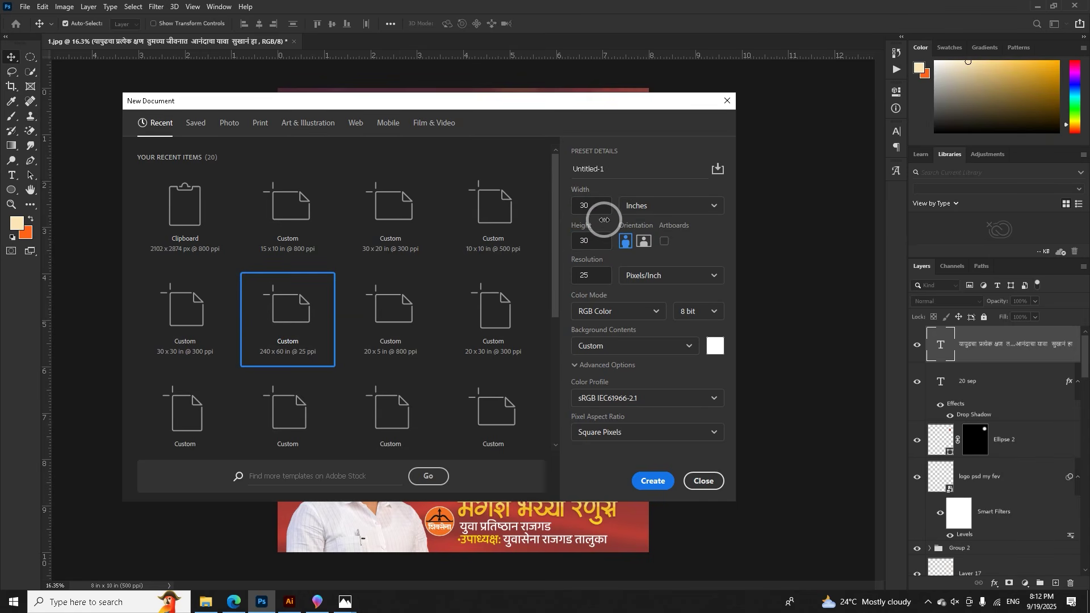
- Set the new document's resolution to 300 pixels/inch and create it
double_click(592, 279)
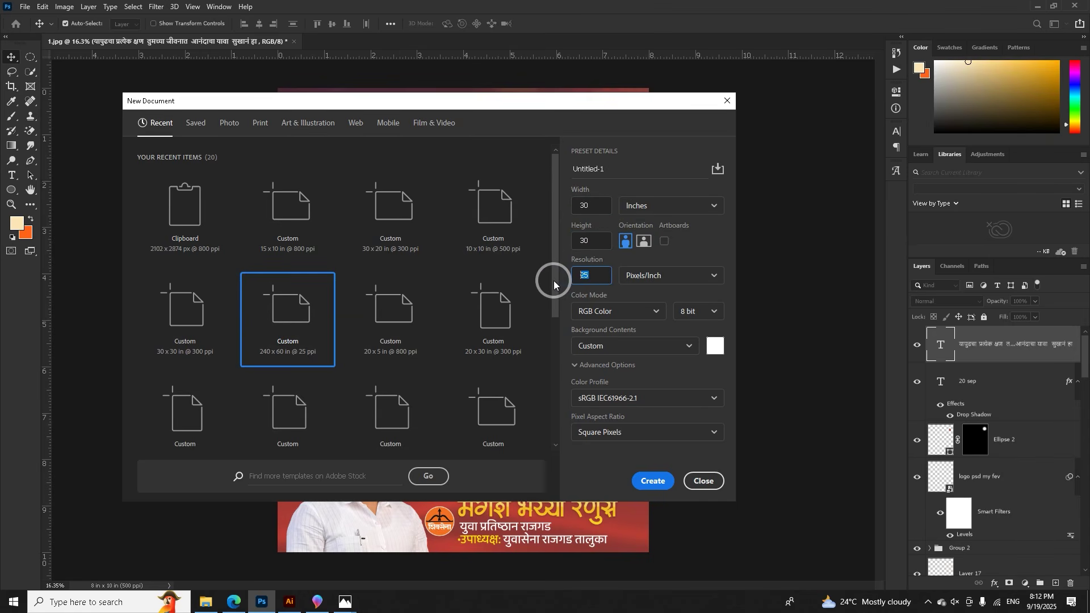
type("300")
left_click(659, 480)
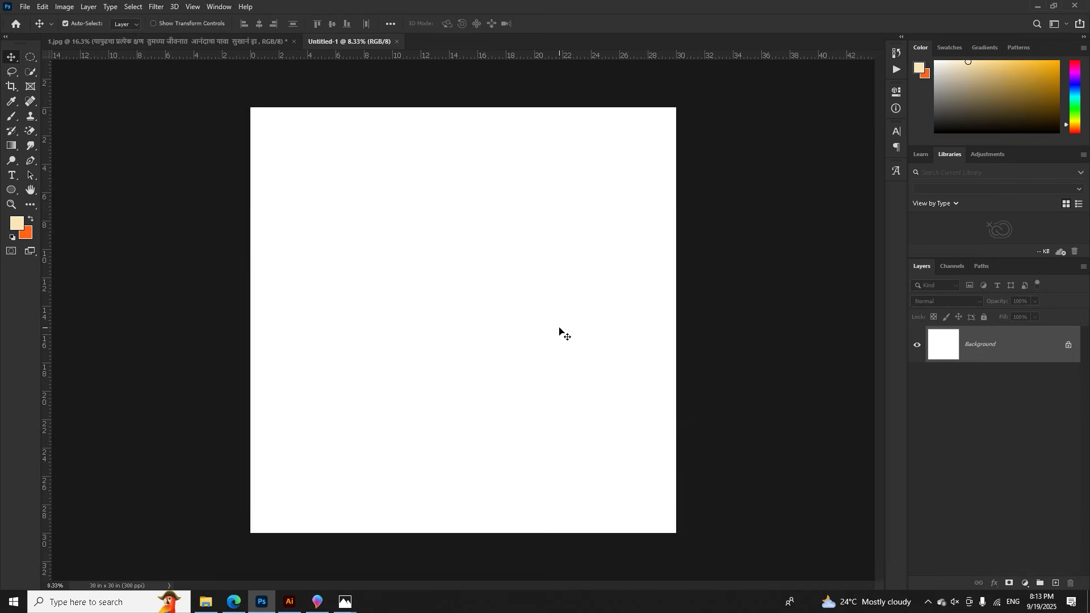
- Add an orange solid color fill layer above the background and convert it to a smart object
left_click(1025, 584)
left_click(1010, 379)
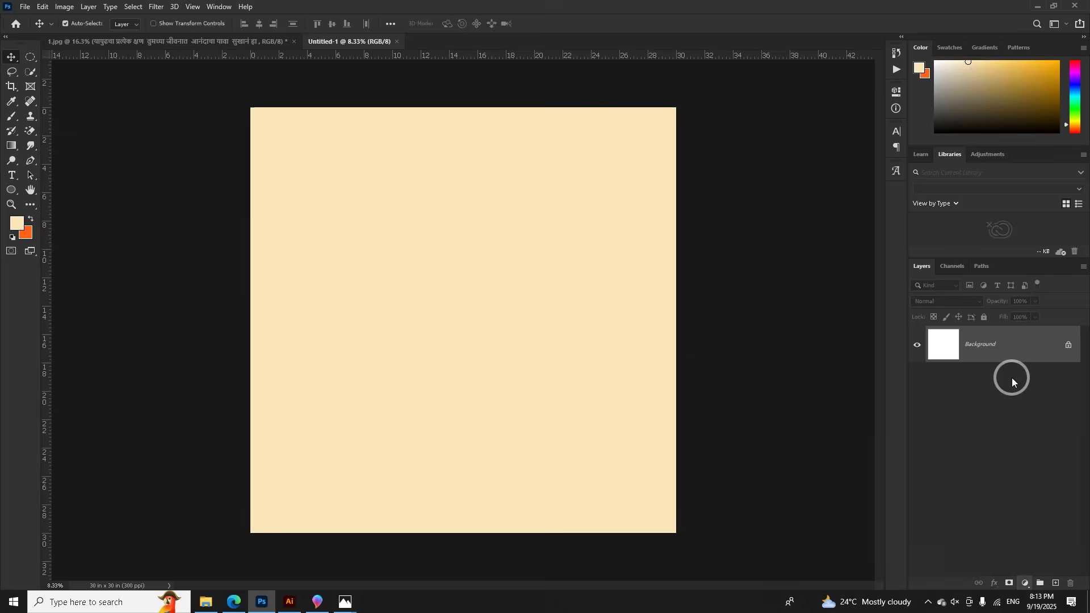
left_click_drag(833, 415, 868, 384)
left_click(955, 388)
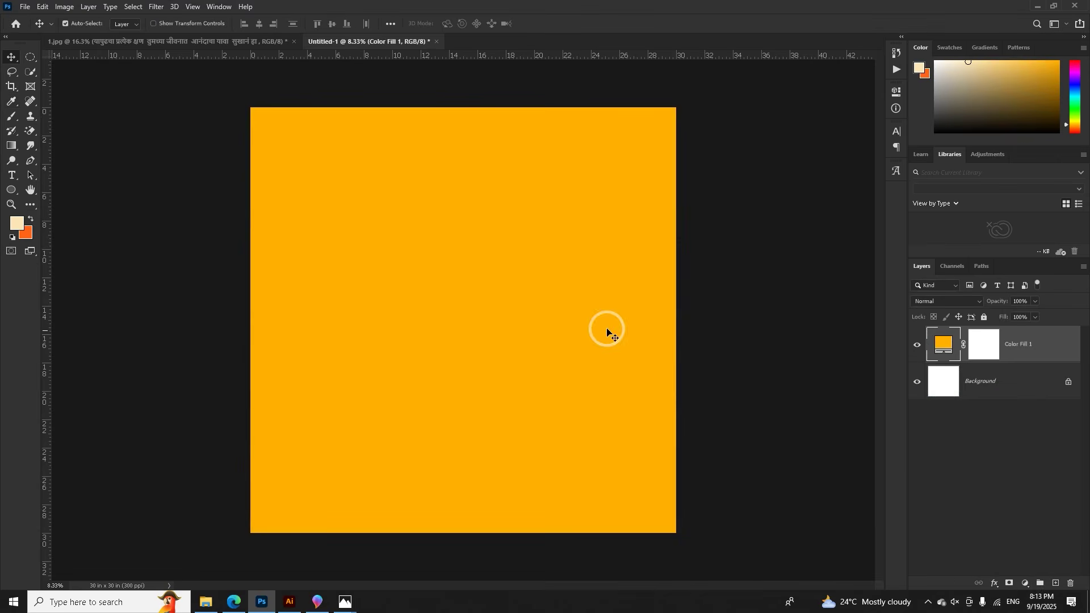
right_click(1044, 344)
left_click(931, 279)
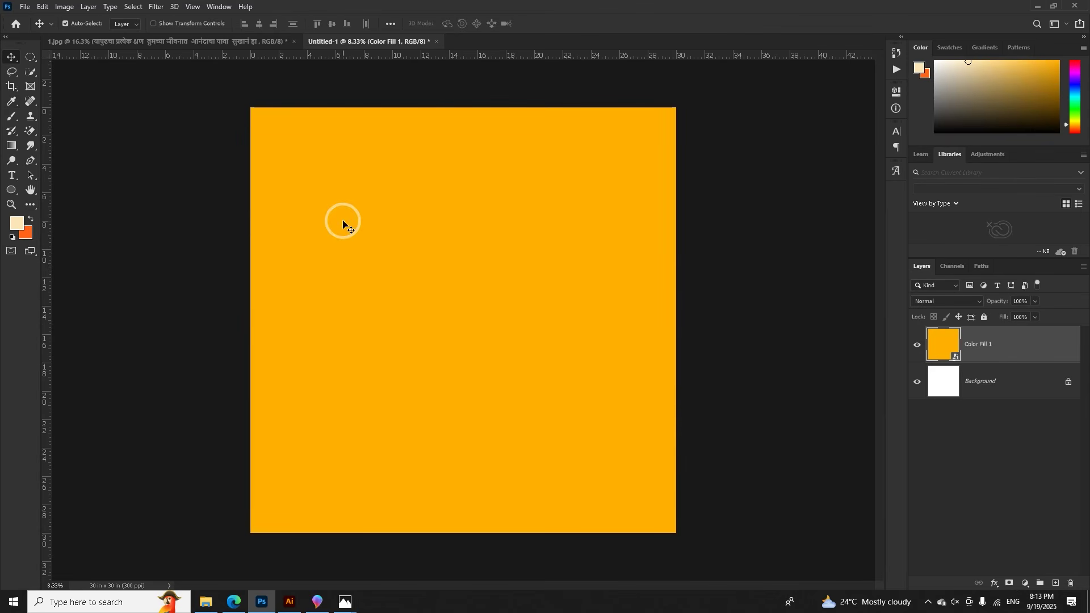
scroll(367, 306, "down", 3)
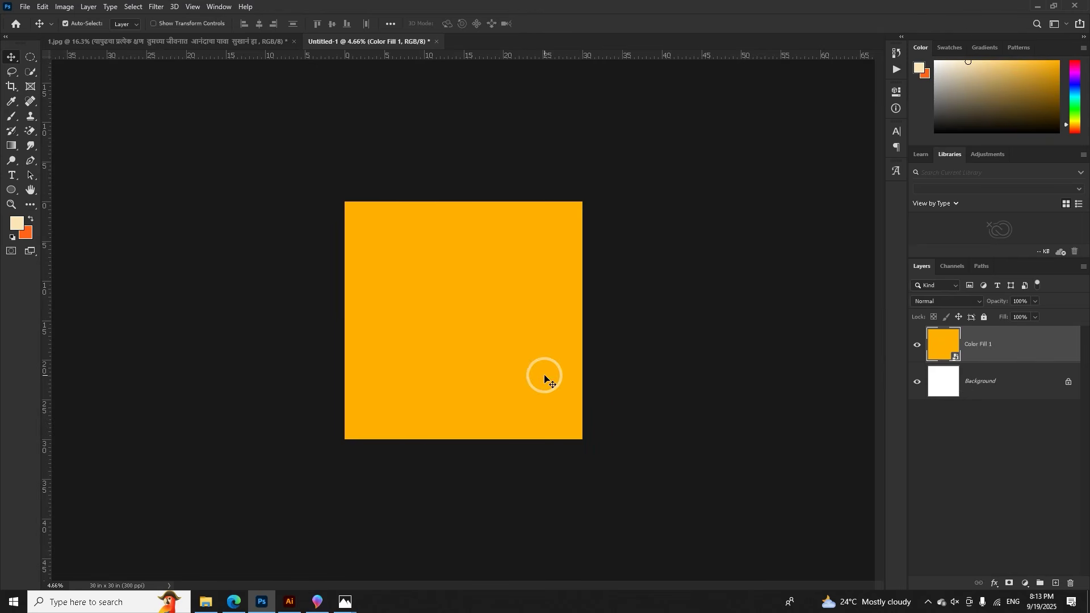
scroll(452, 252, "up", 2)
scroll(452, 252, "down", 1)
scroll(453, 254, "up", 1)
scroll(452, 252, "down", 1)
scroll(453, 252, "up", 1)
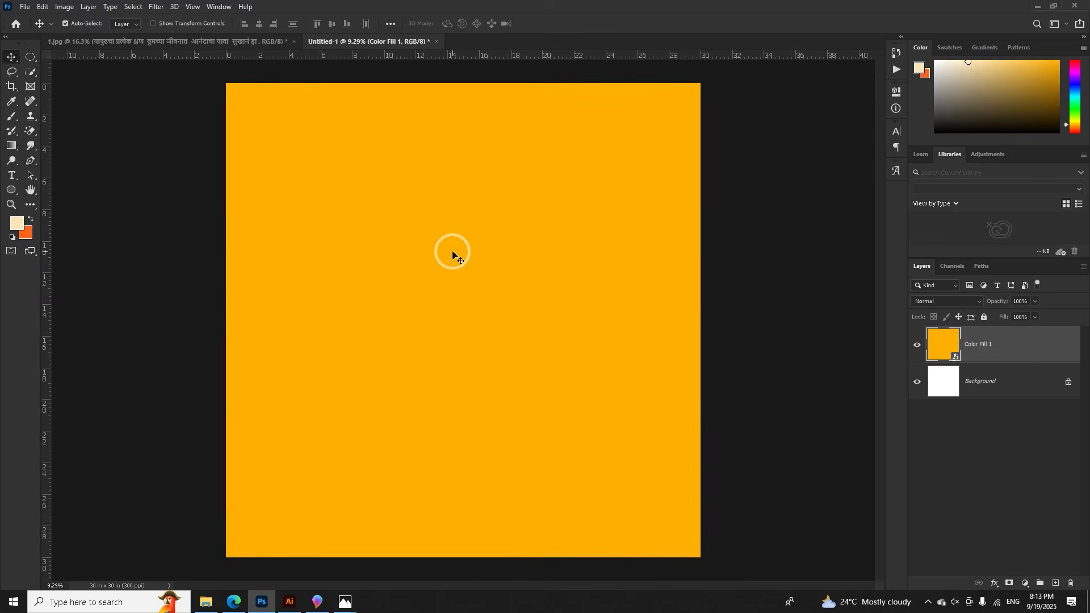
scroll(457, 267, "up", 2)
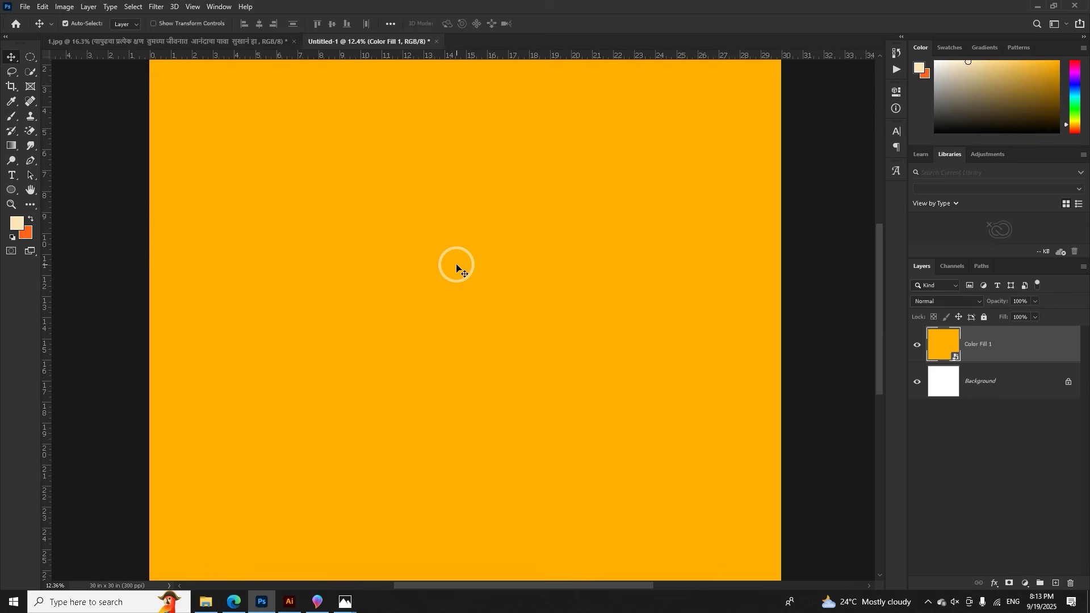
scroll(457, 266, "down", 3)
scroll(457, 267, "down", 1)
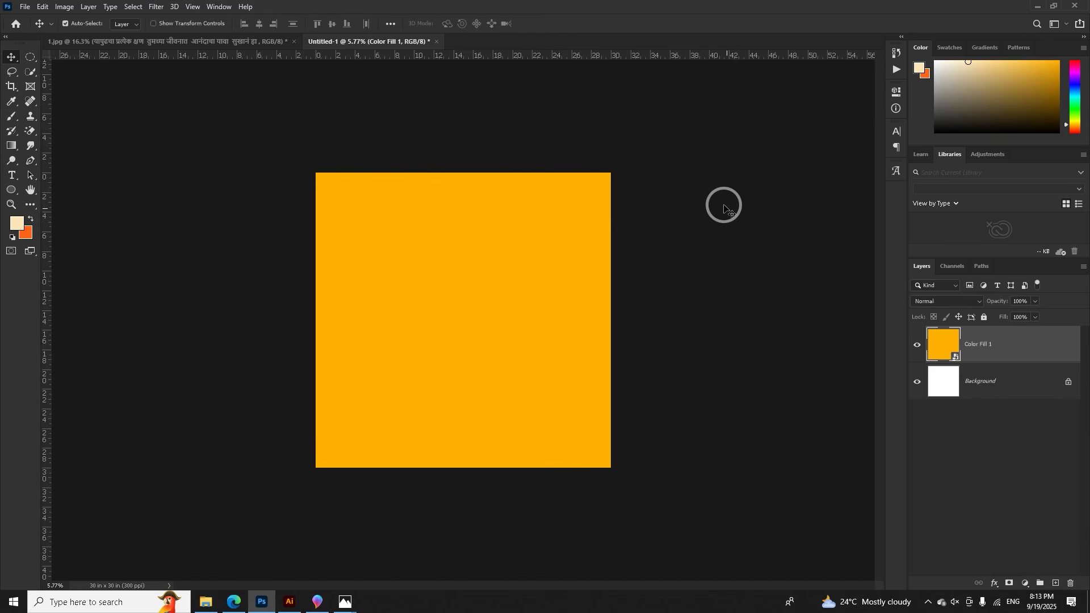
- Set up a second new document 10 inches wide and 10 inches high, based on the recent 30 x 30 in preset
left_click(25, 7)
left_click(34, 19)
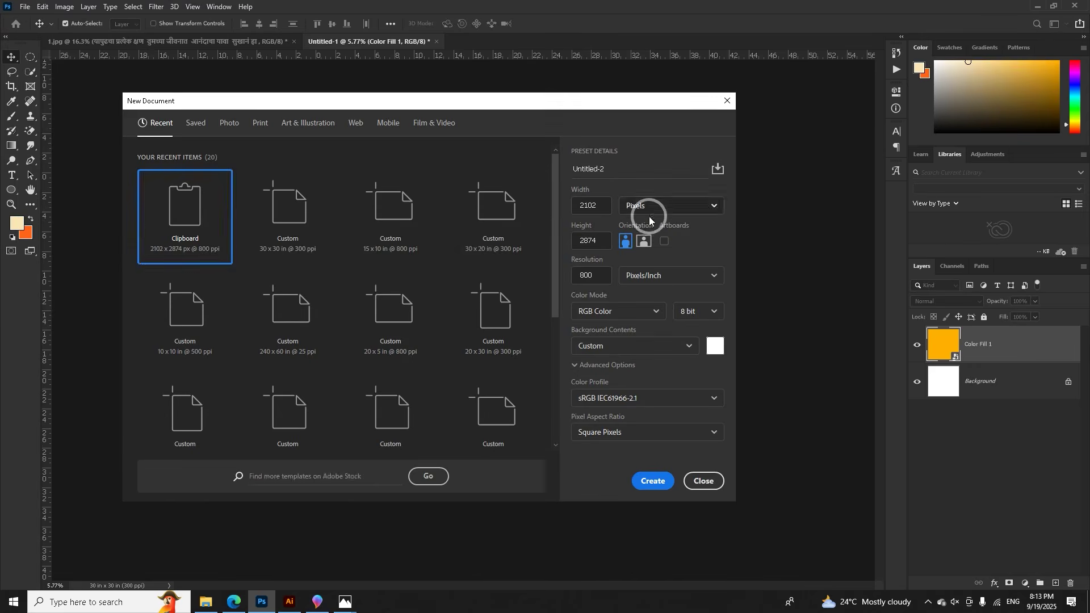
left_click(288, 222)
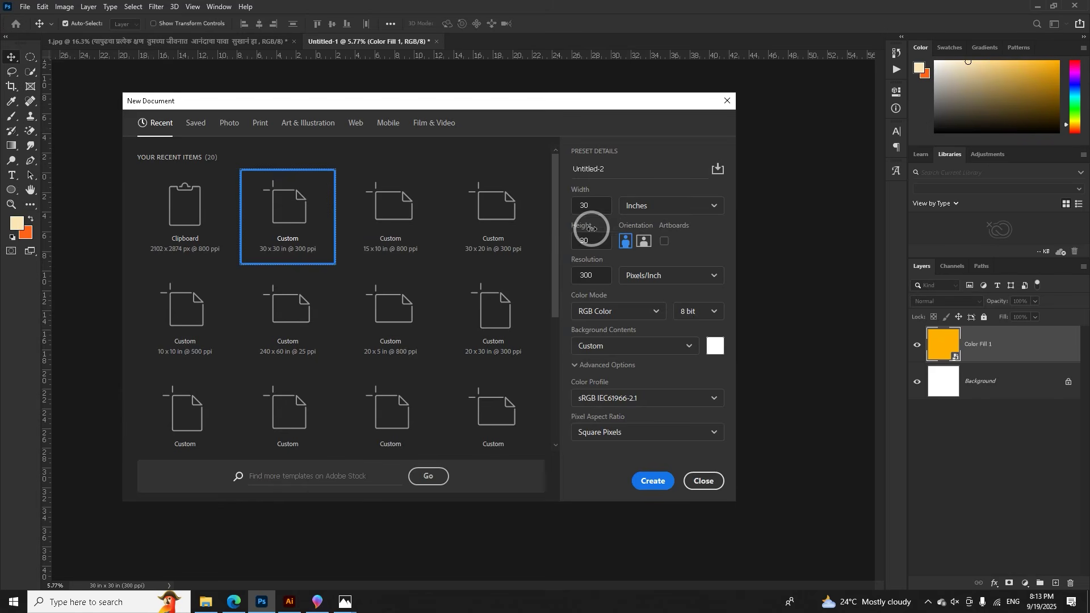
double_click(580, 206)
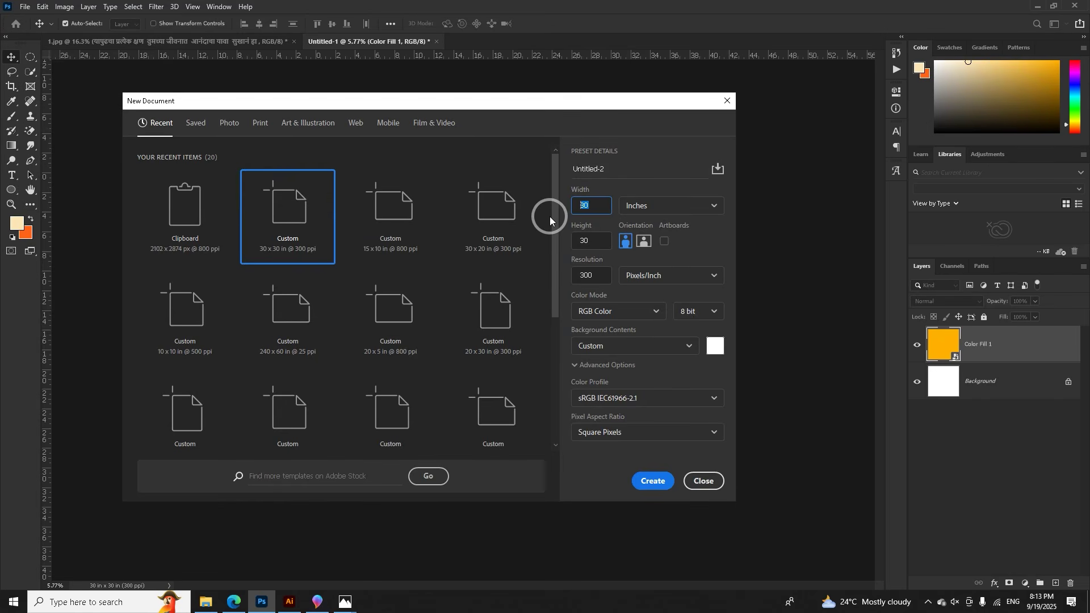
type("10")
left_click(583, 240)
key("BackSpace")
type("10")
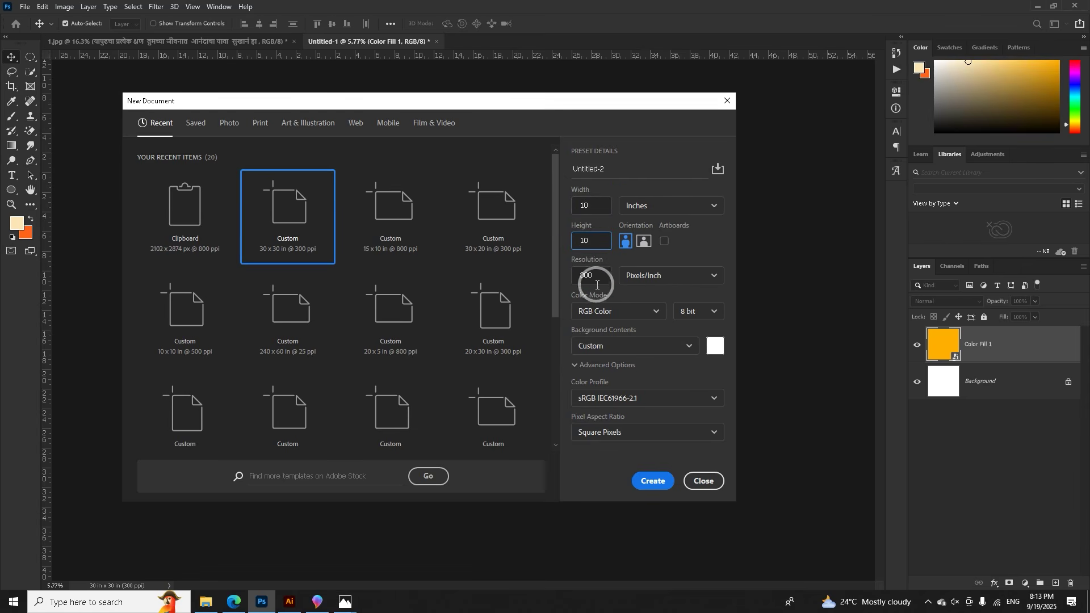
- Try a resolution of 400 pixels/inch for the second document
double_click(588, 276)
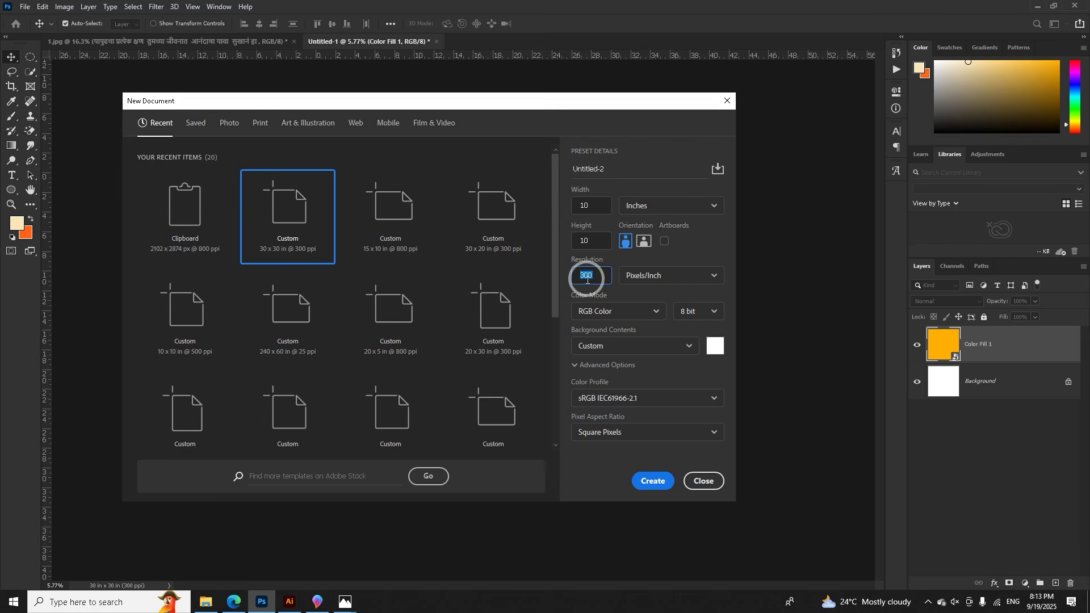
type("50")
key("BackSpace")
key("BackSpace")
type("400")
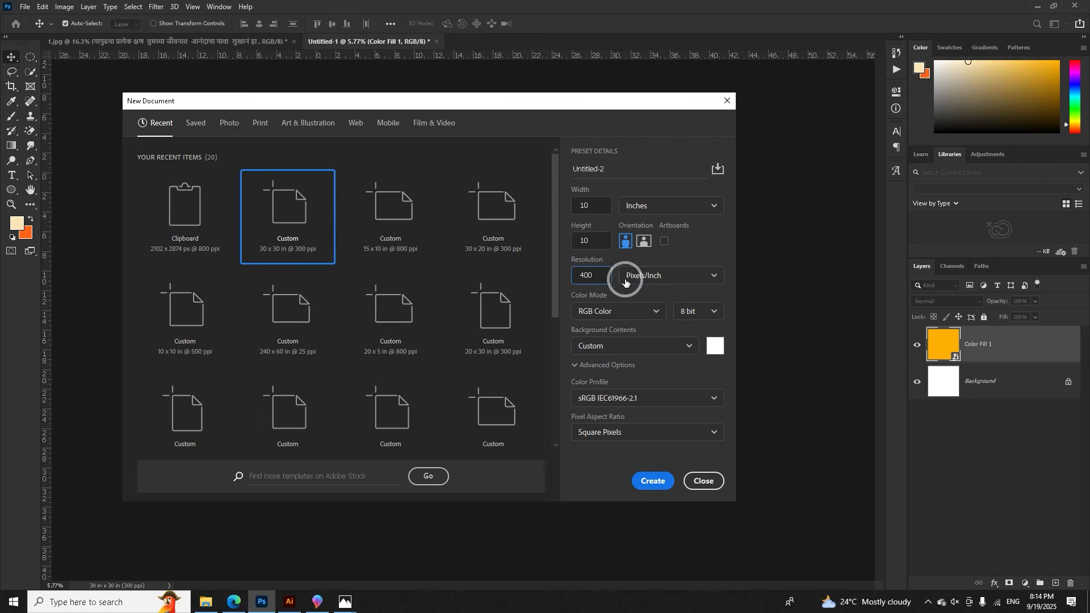
left_click(629, 252)
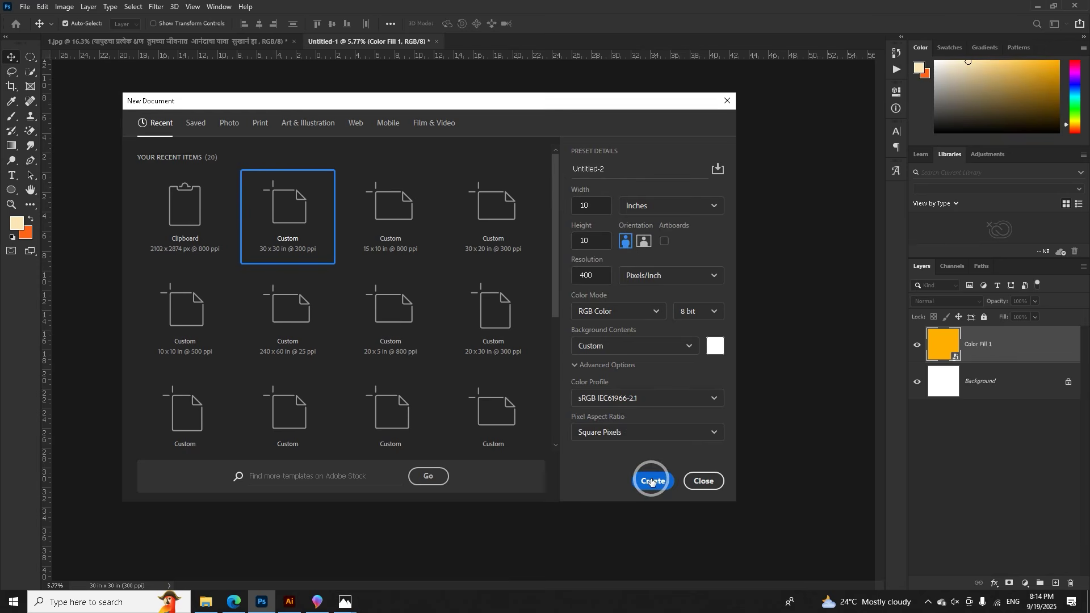
- Set the second document's resolution to 500 pixels/inch and create it
double_click(591, 275)
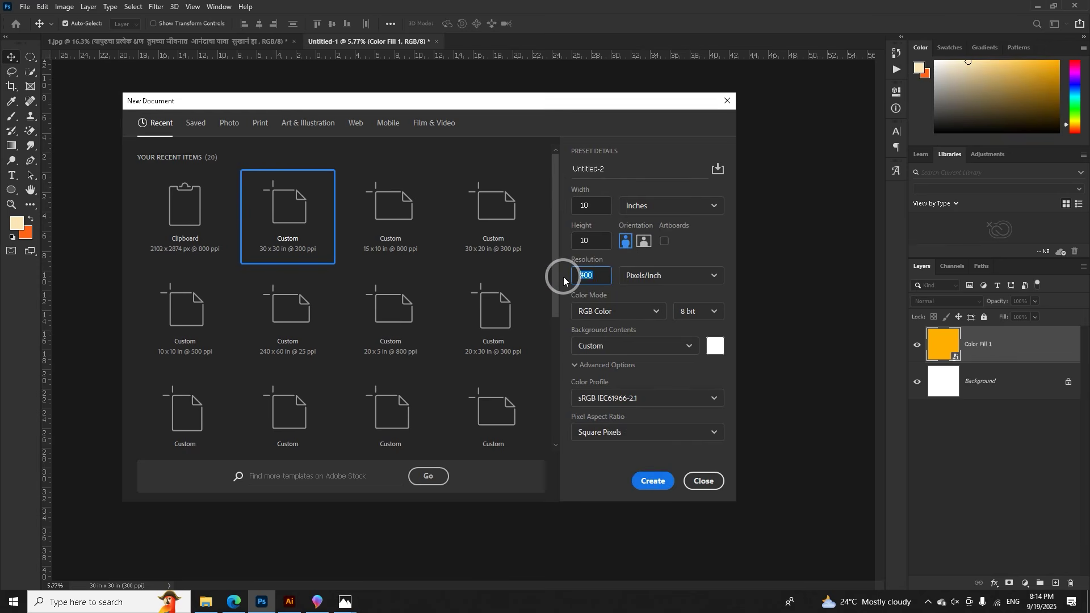
type("300")
left_click(652, 481)
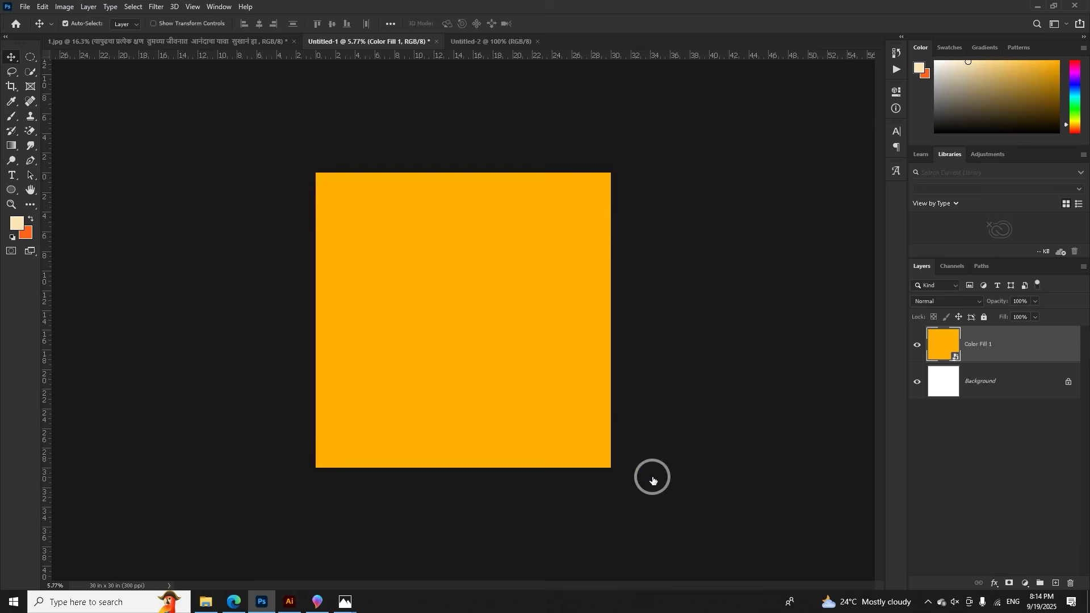
- Add a red solid color fill layer to the 10 x 10 inch document and convert it to a smart object
left_click(1026, 584)
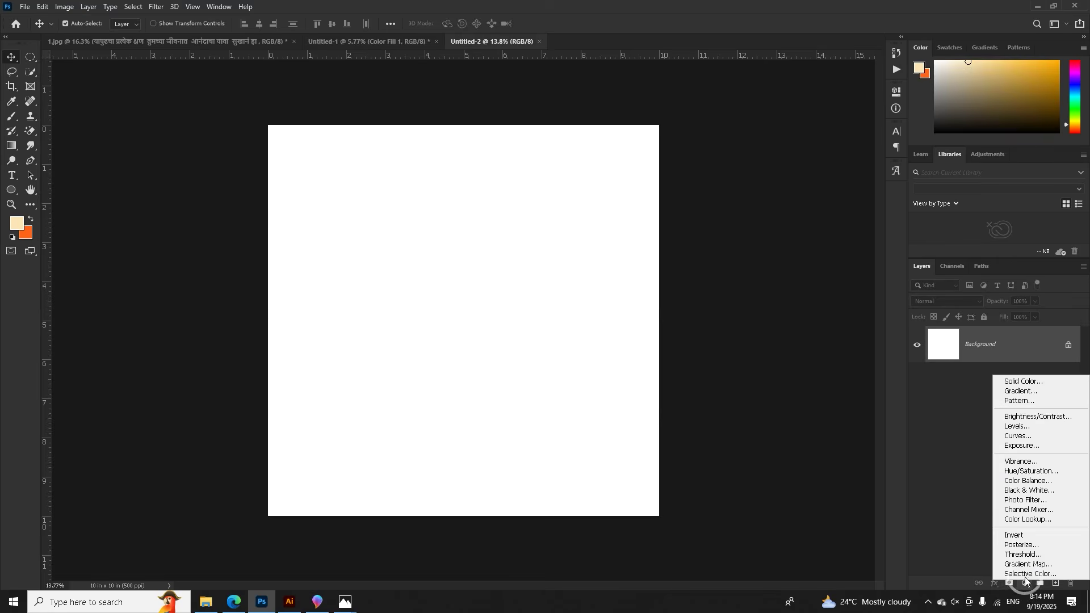
left_click(1023, 381)
left_click_drag(854, 414, 863, 377)
left_click(953, 390)
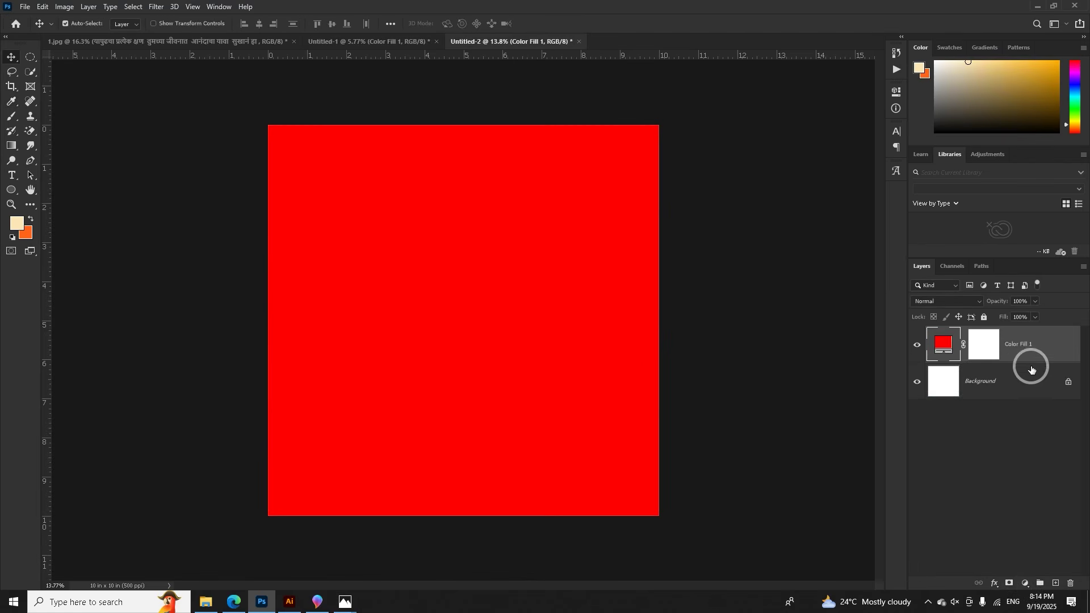
right_click(1041, 346)
left_click(1012, 267)
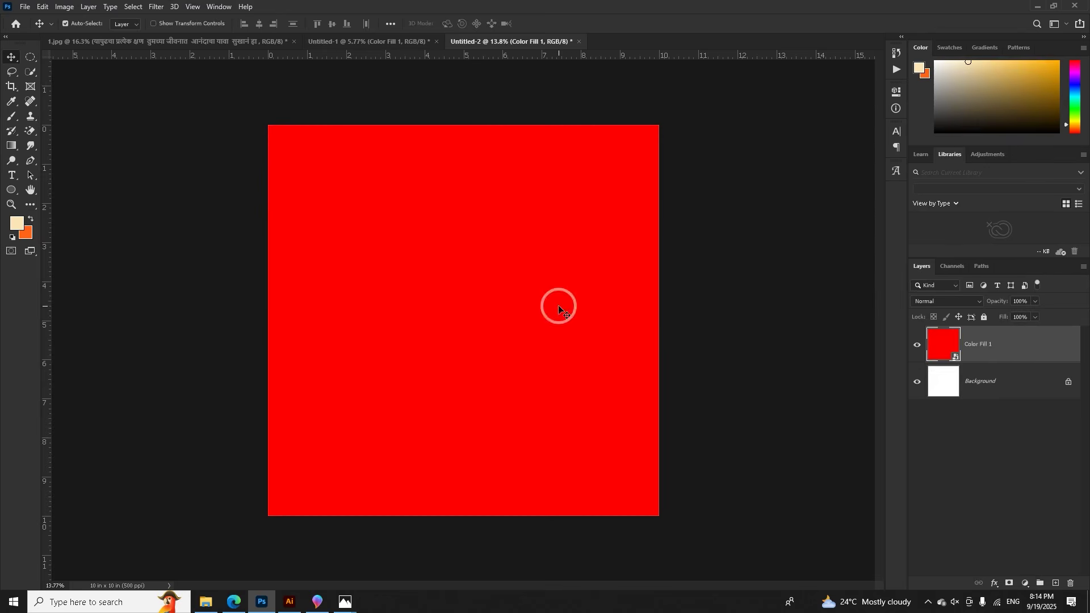
- Check the image size and resolution of the orange document
left_click(362, 40)
left_click(65, 6)
left_click(86, 79)
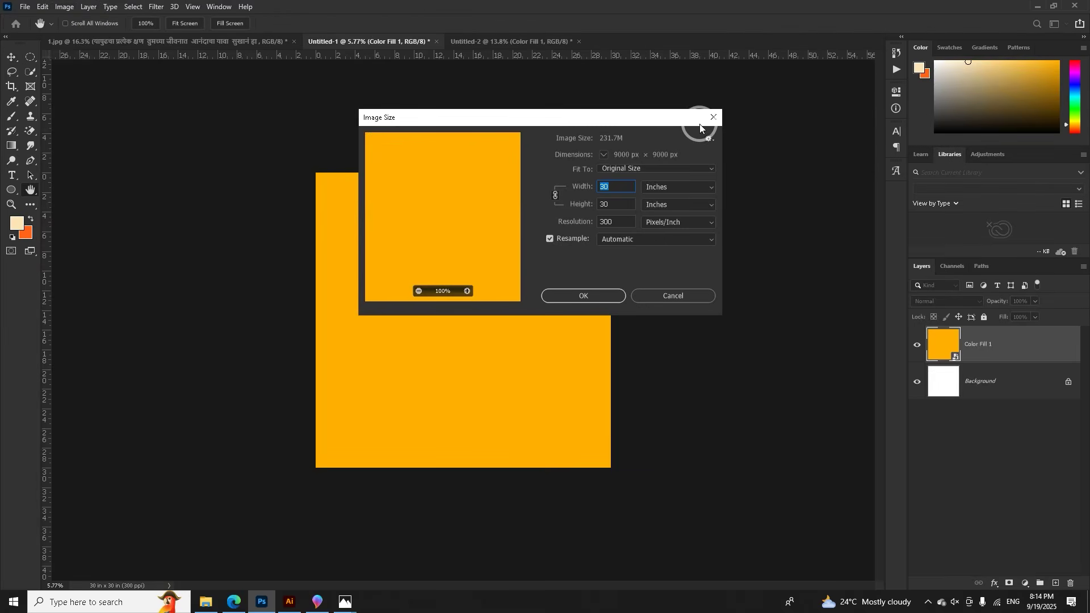
left_click(713, 117)
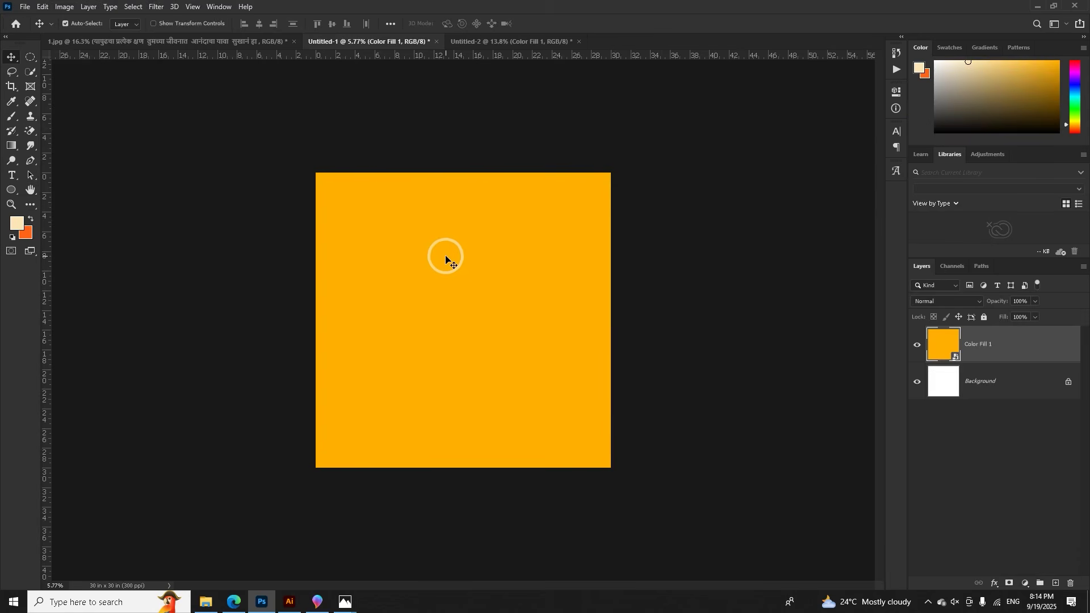
- Check the image size and resolution of the red document
left_click(484, 42)
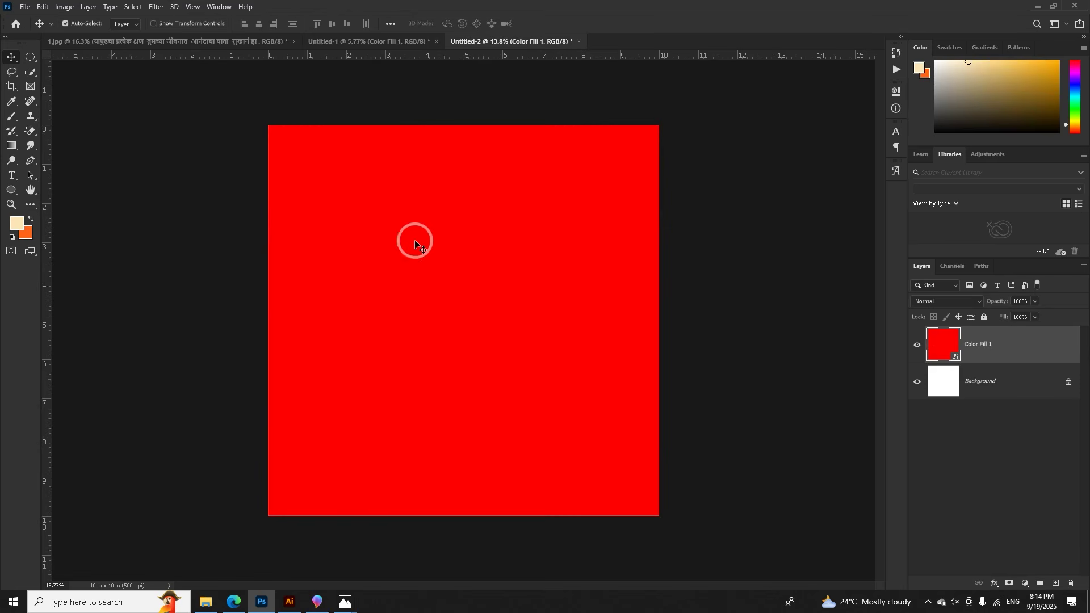
left_click(64, 6)
left_click(94, 92)
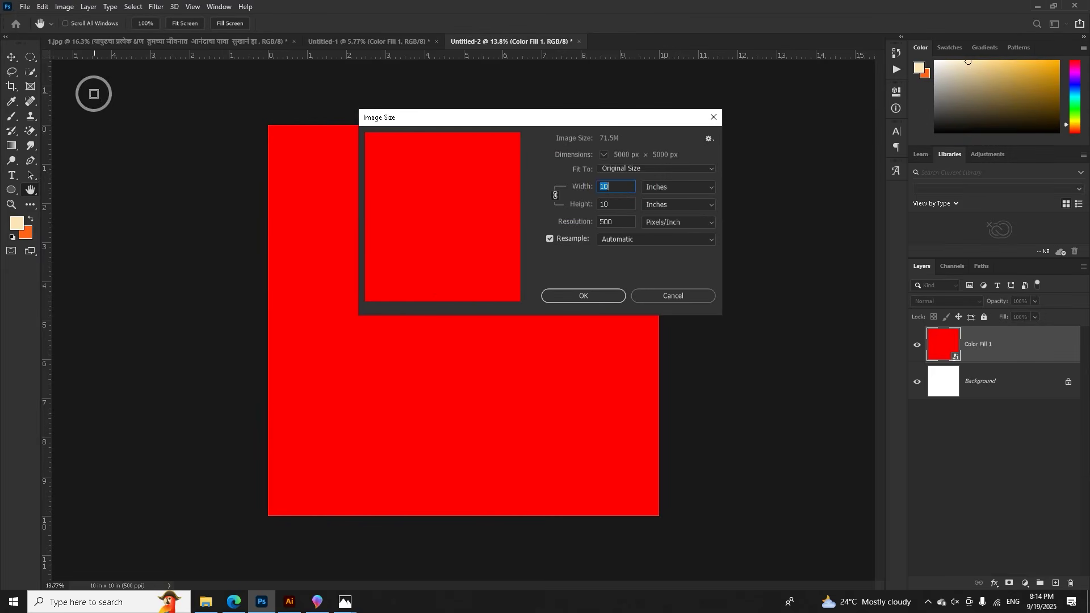
left_click(608, 296)
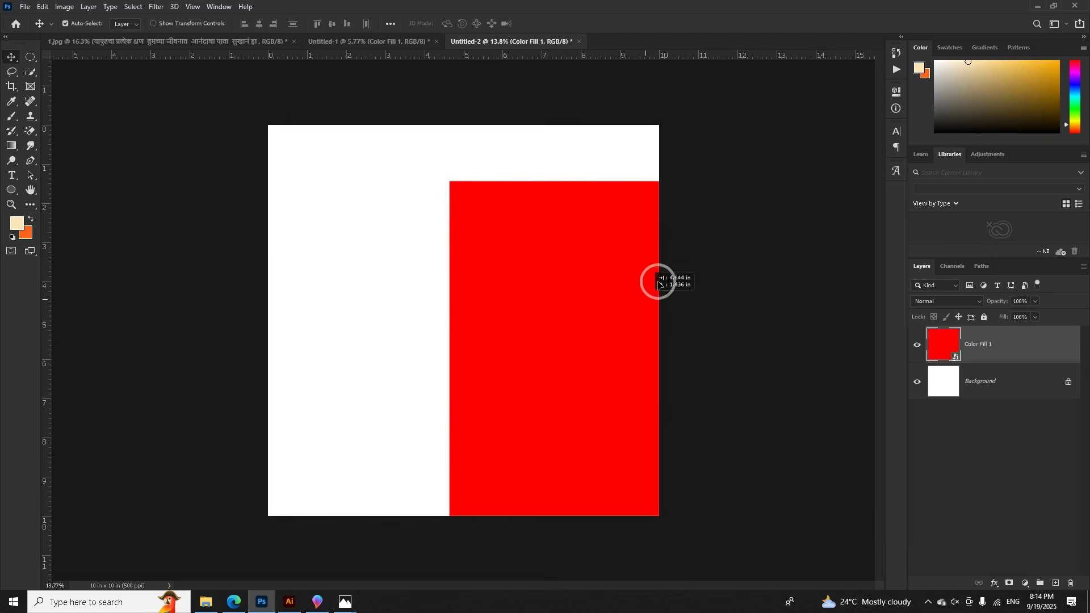
- Copy the red smart object into the orange document and center it horizontally and vertically on the canvas
left_click(411, 43)
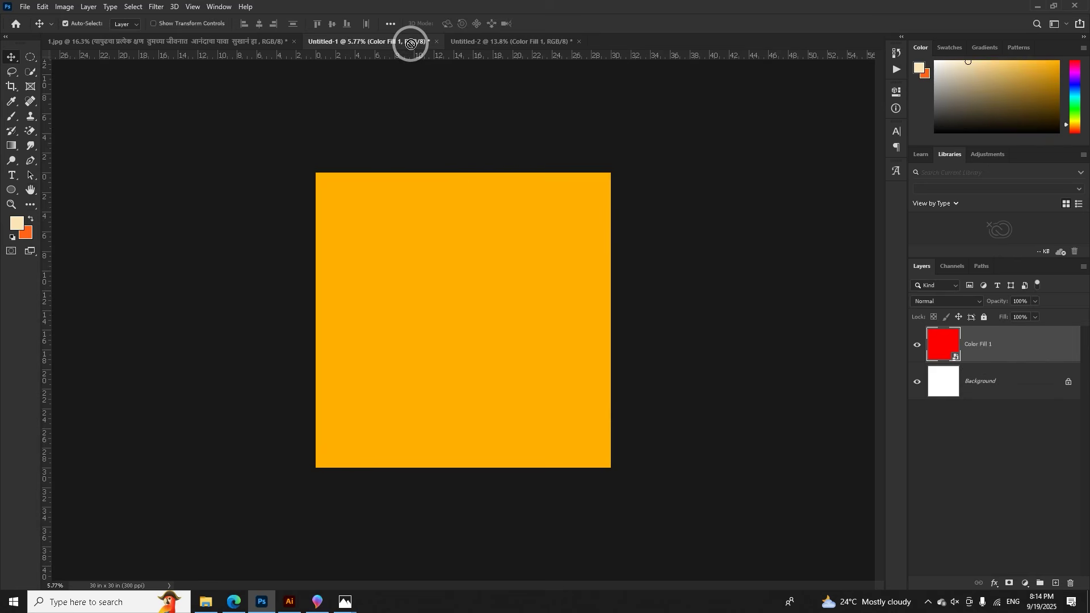
left_click_drag(411, 43, 462, 322)
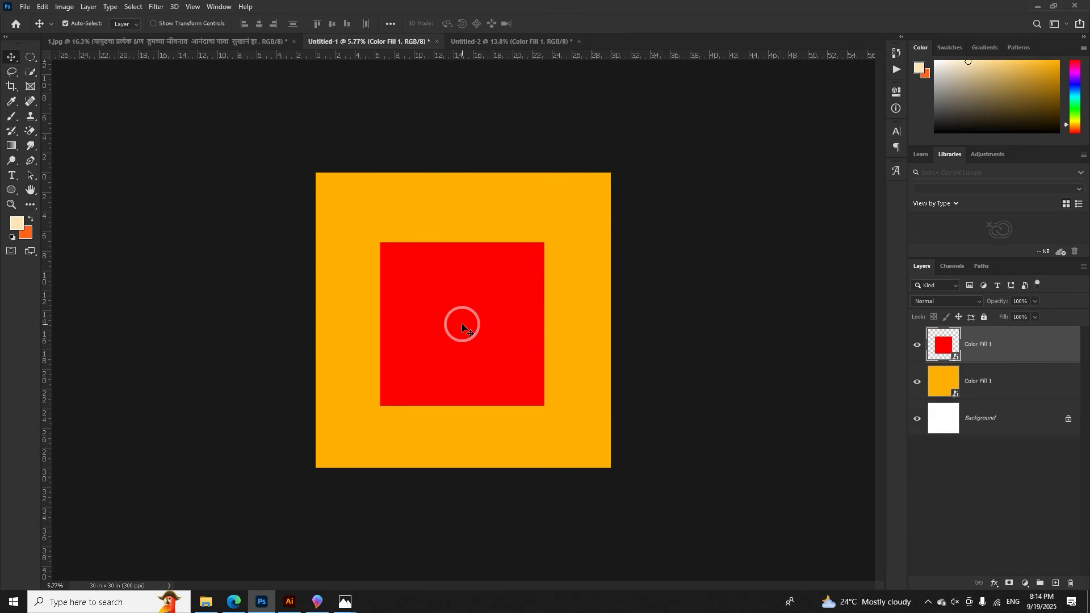
key("ctrl+a")
left_click(257, 25)
left_click(335, 25)
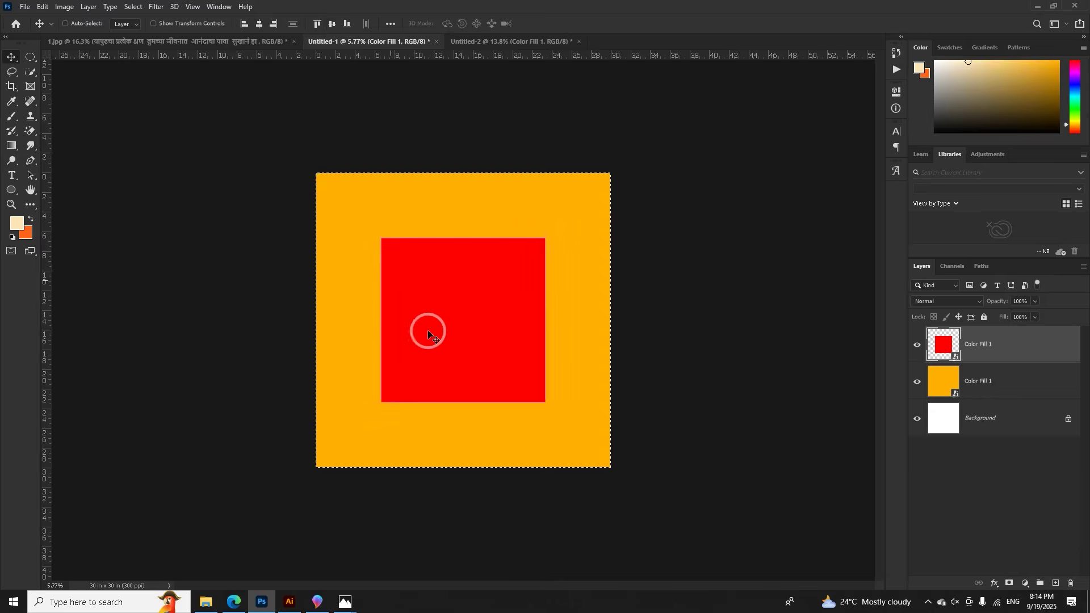
- Scale the red smart object to 30 x 30 in to fill the canvas, and compare it with the 10 x 10 inch original
key("ctrl+d")
key("ctrl+t")
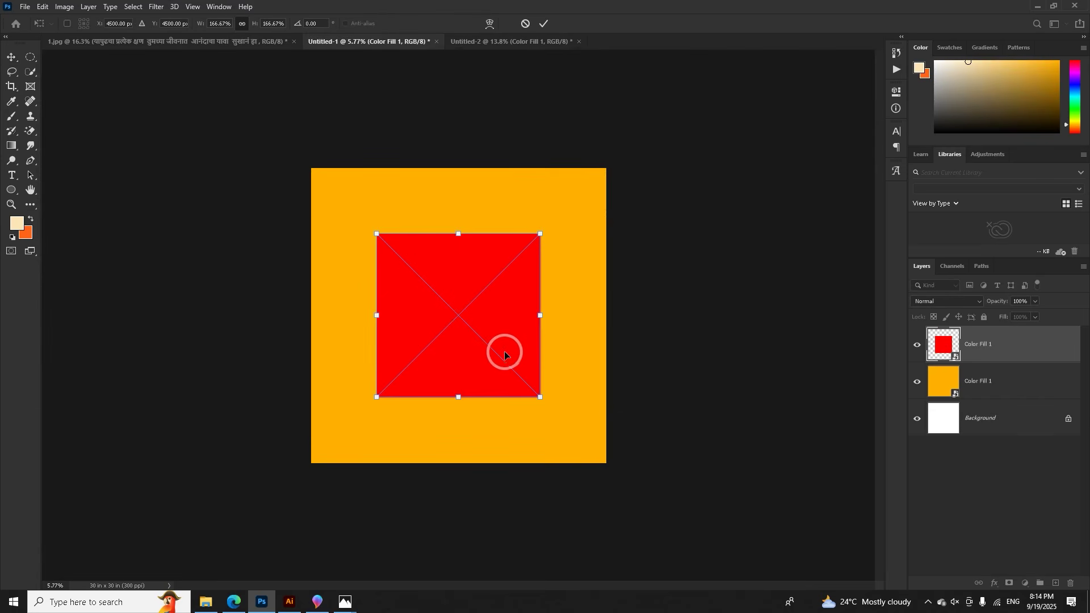
left_click_drag(540, 315, 606, 316)
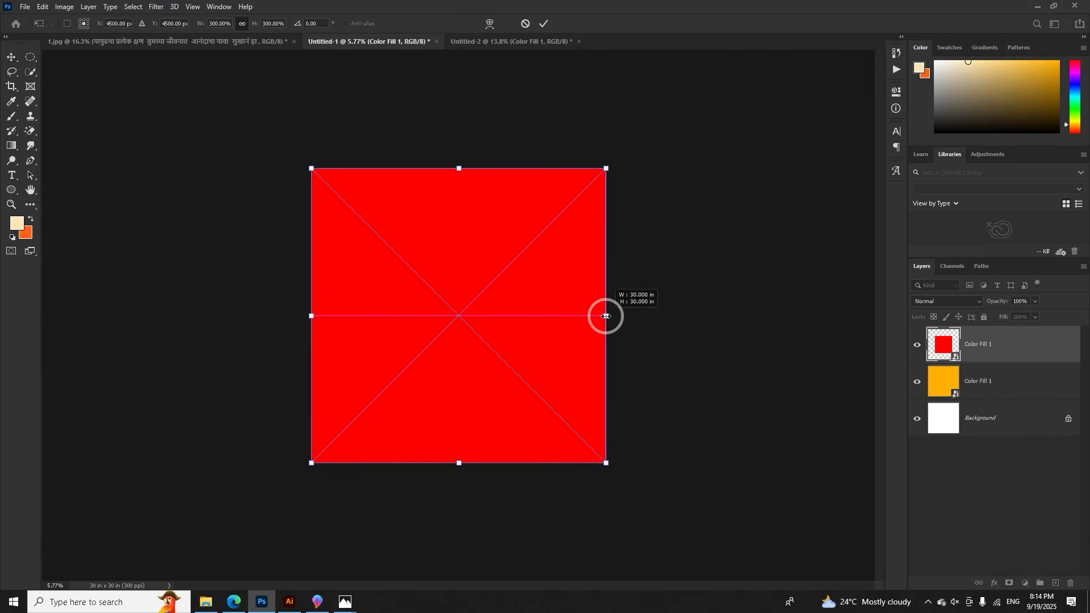
left_click(544, 24)
key("ctrl+plus")
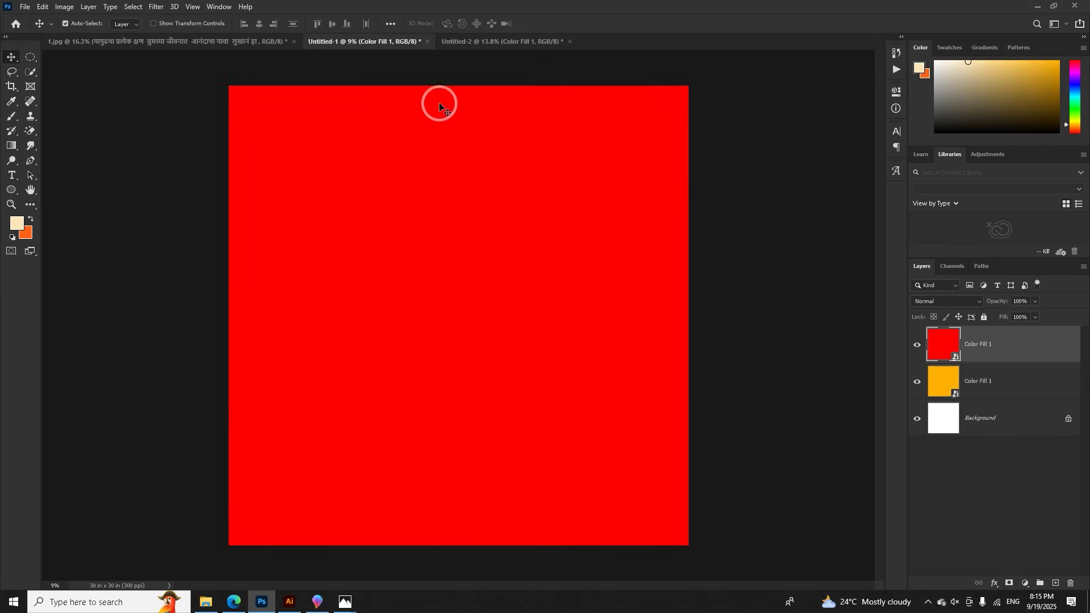
left_click(475, 40)
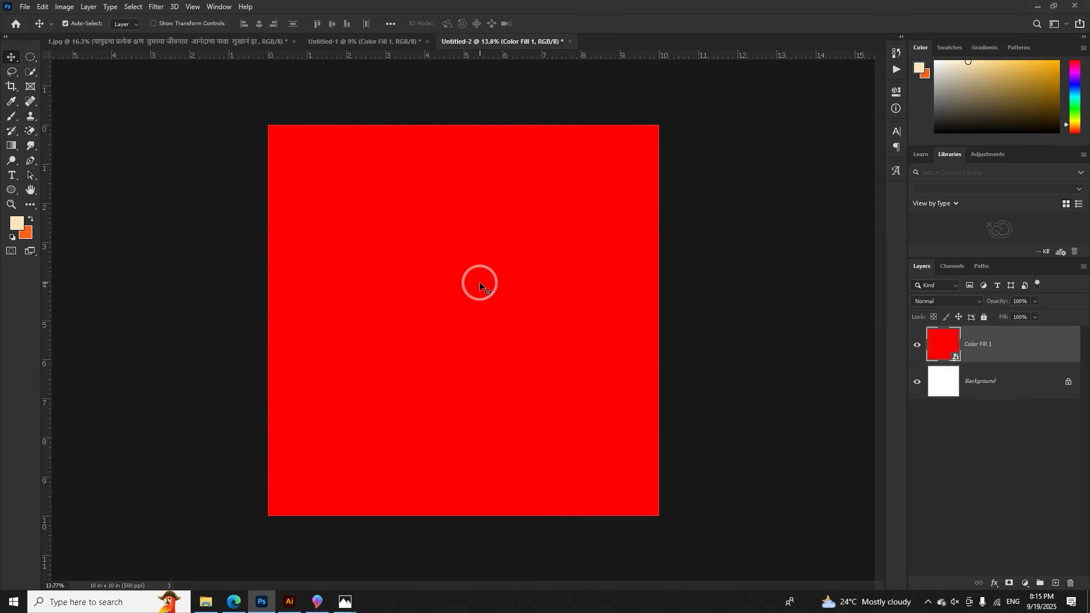
left_click_drag(434, 186, 538, 307)
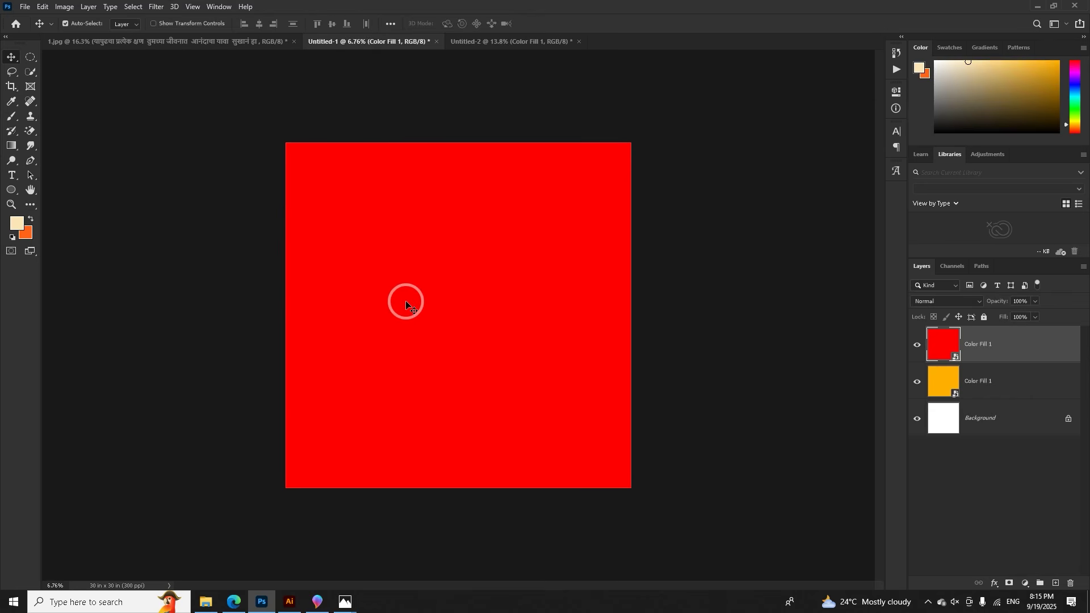
left_click(513, 42)
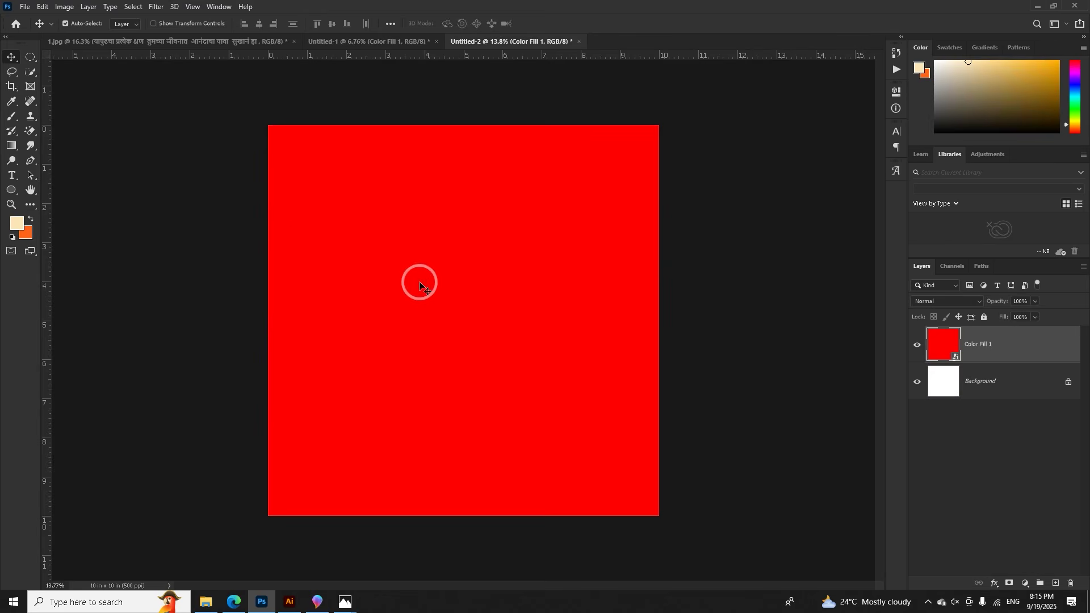
- Create a new landscape document 30 x 20 inches at 500 ppi
left_click(25, 7)
left_click(31, 19)
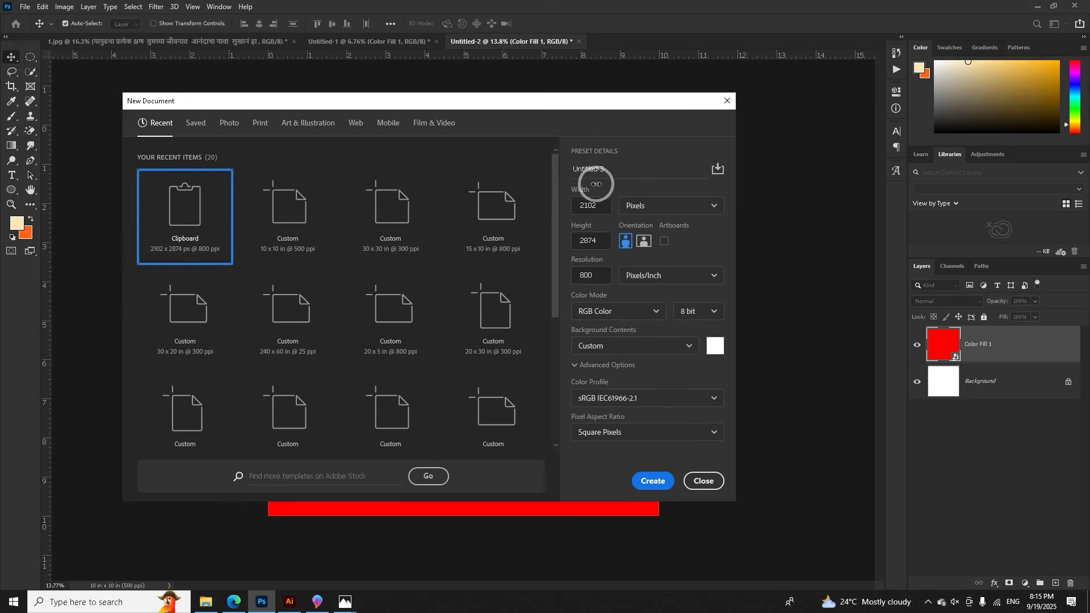
left_click(302, 229)
left_click(594, 206)
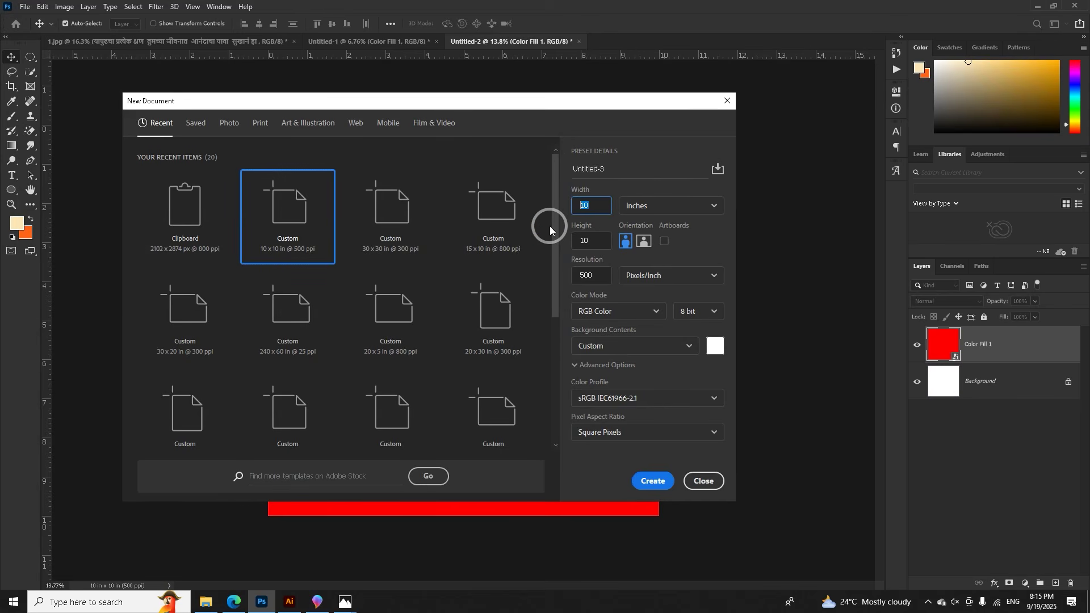
type("20")
key("Tab")
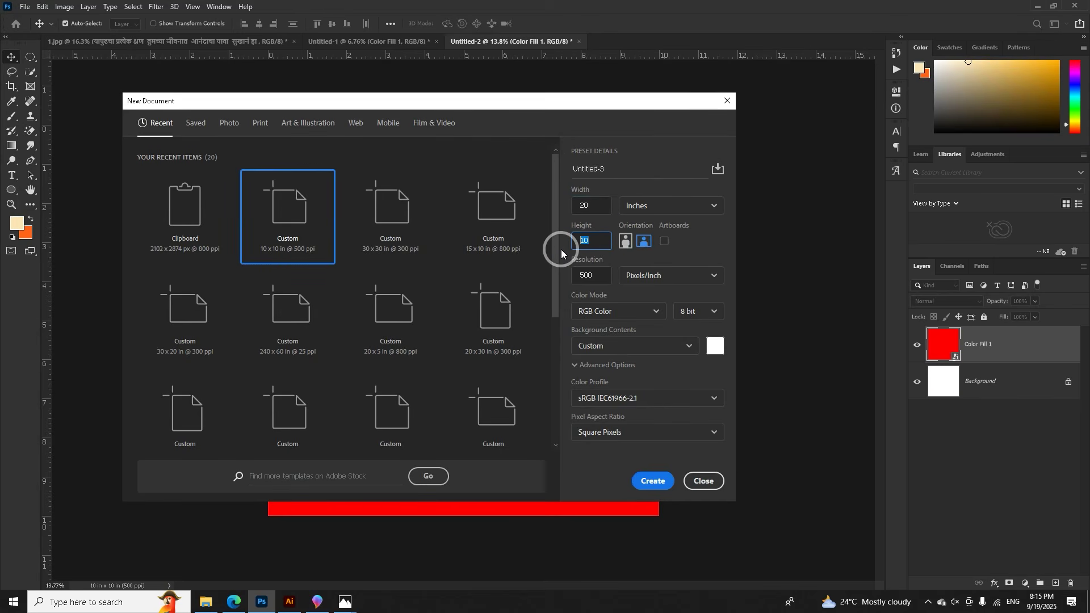
type("30")
left_click(641, 244)
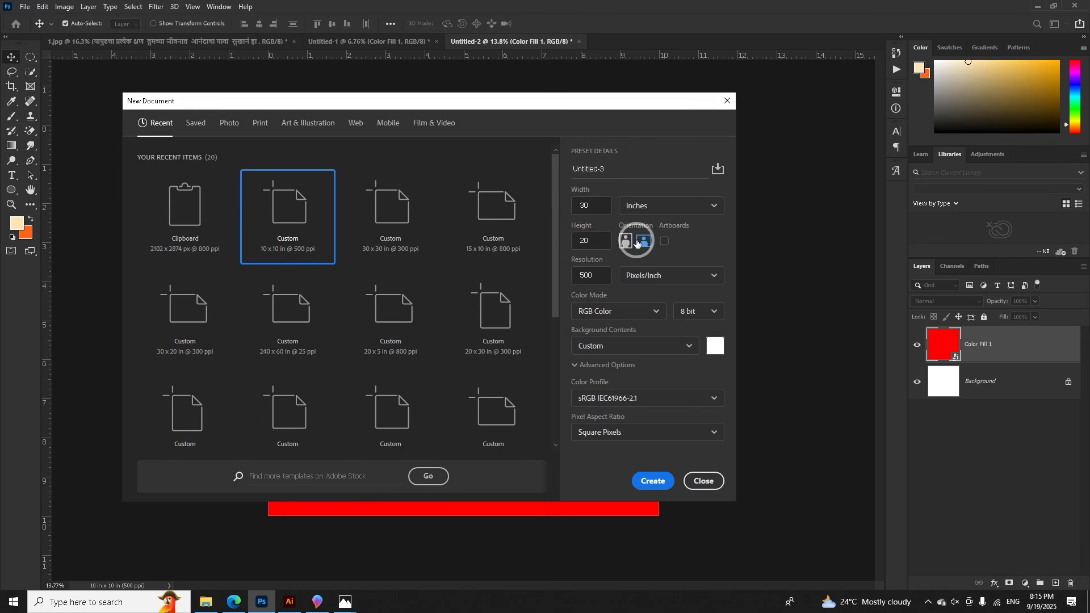
left_click(593, 240)
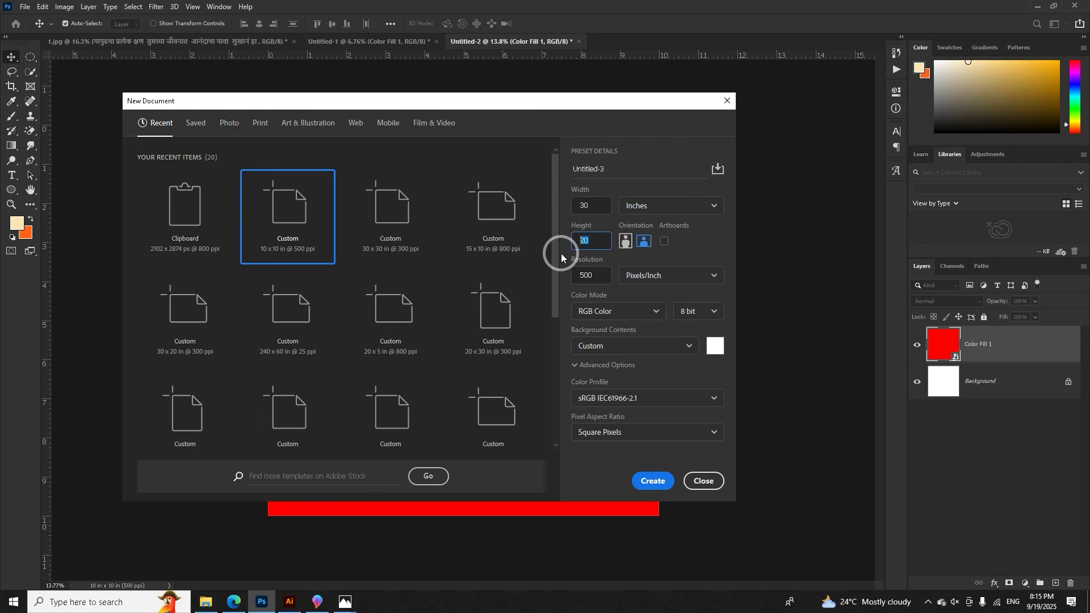
left_click(584, 205)
left_click(651, 495)
key("ctrl+minus")
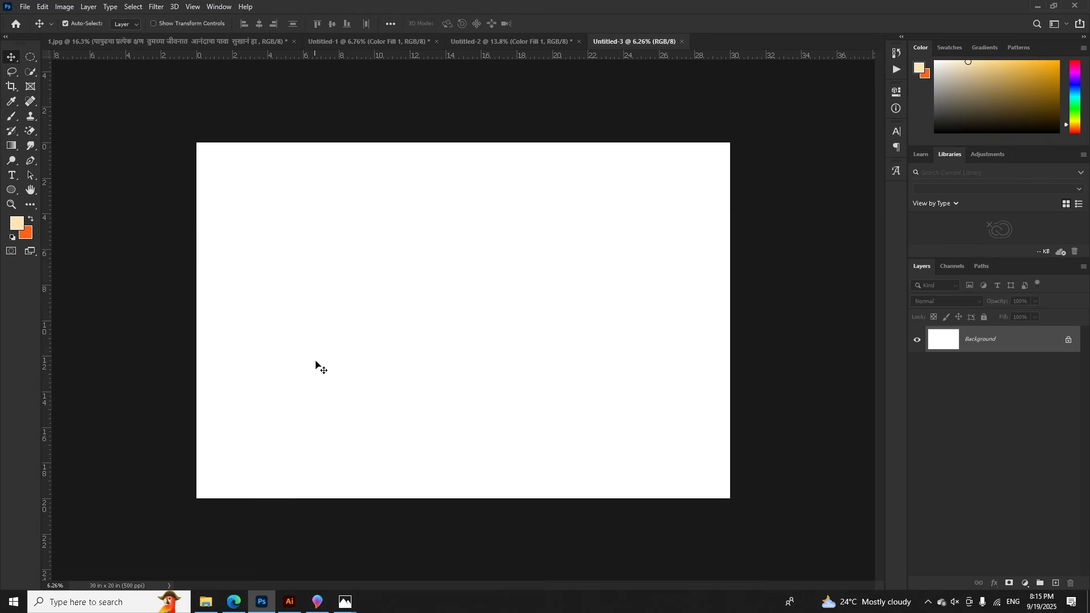
- Create another landscape document 15 x 10 inches at 500 ppi
left_click(25, 7)
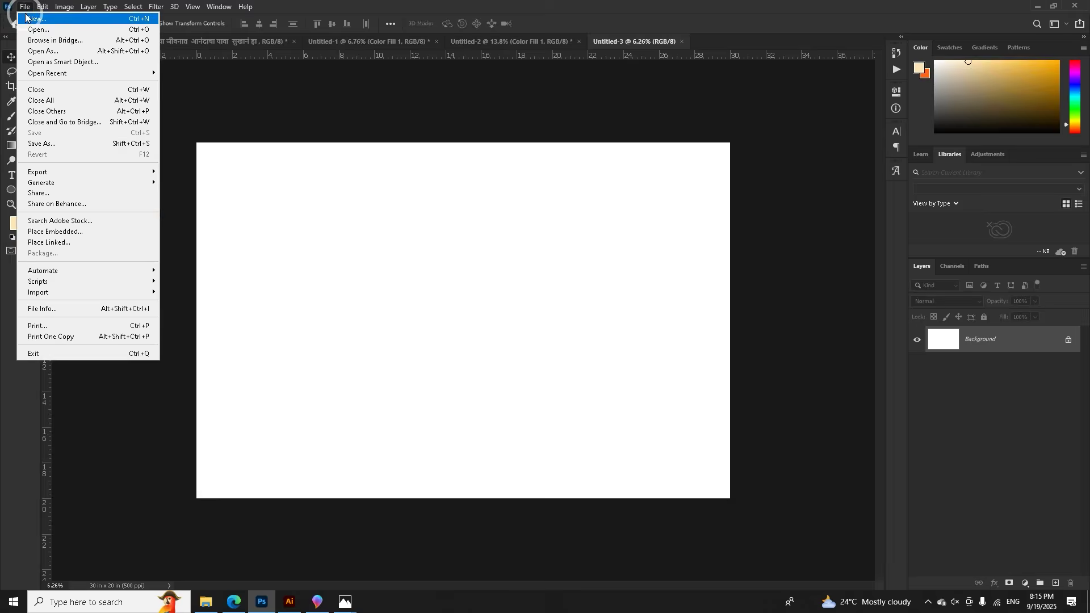
left_click(23, 20)
left_click(287, 214)
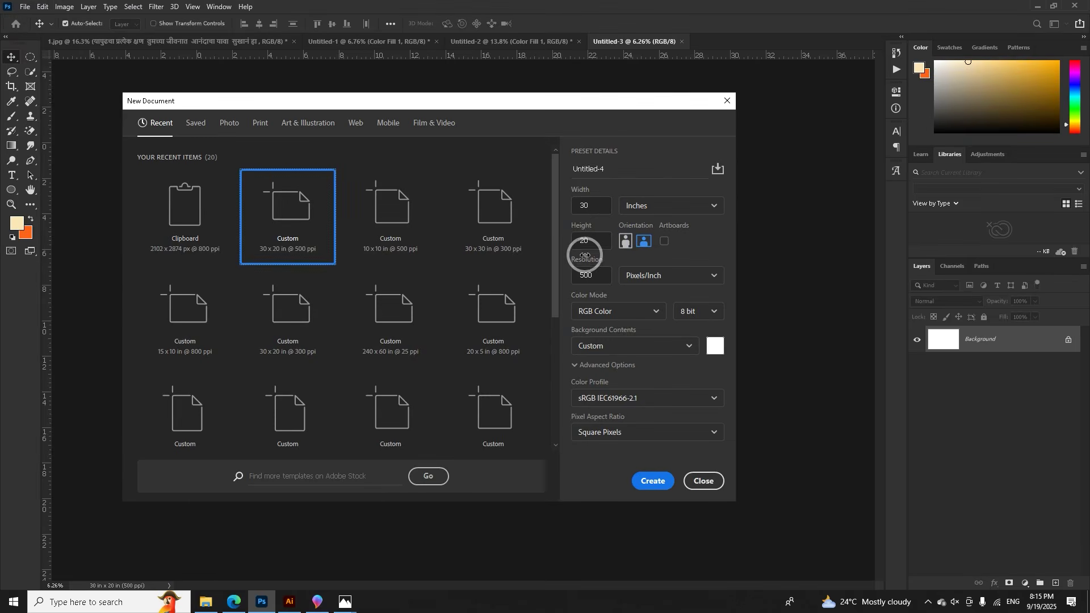
double_click(591, 242)
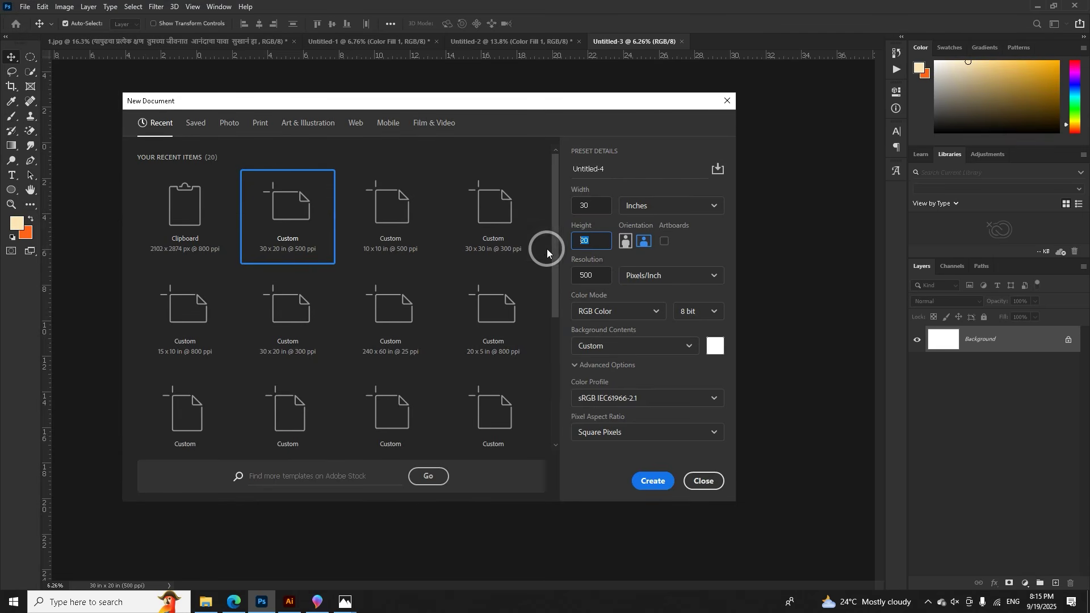
double_click(591, 205)
type("185")
key("BackSpace")
key("BackSpace")
type("5")
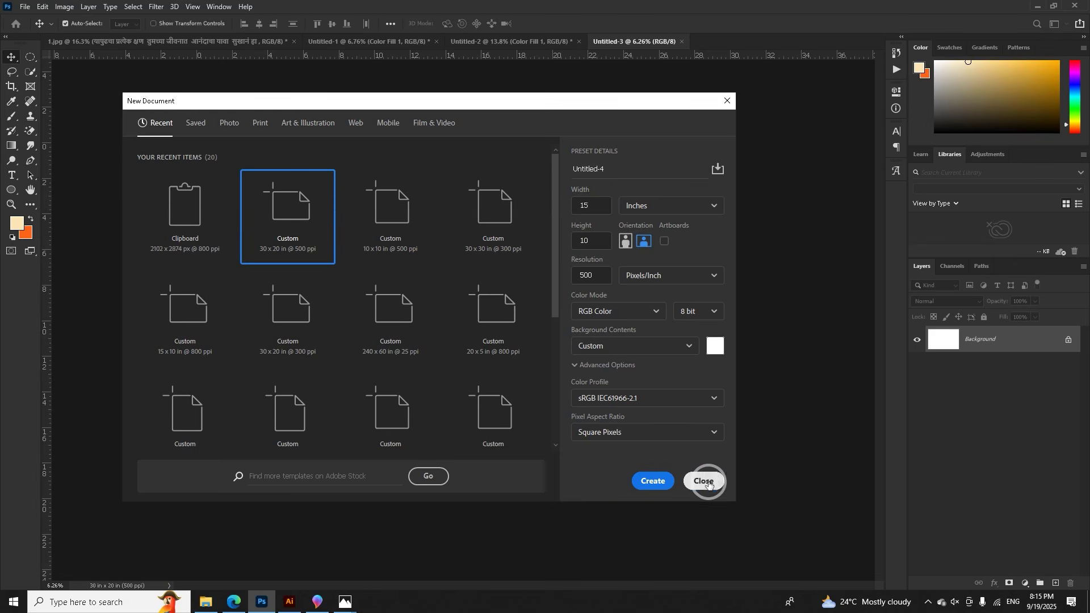
left_click(653, 481)
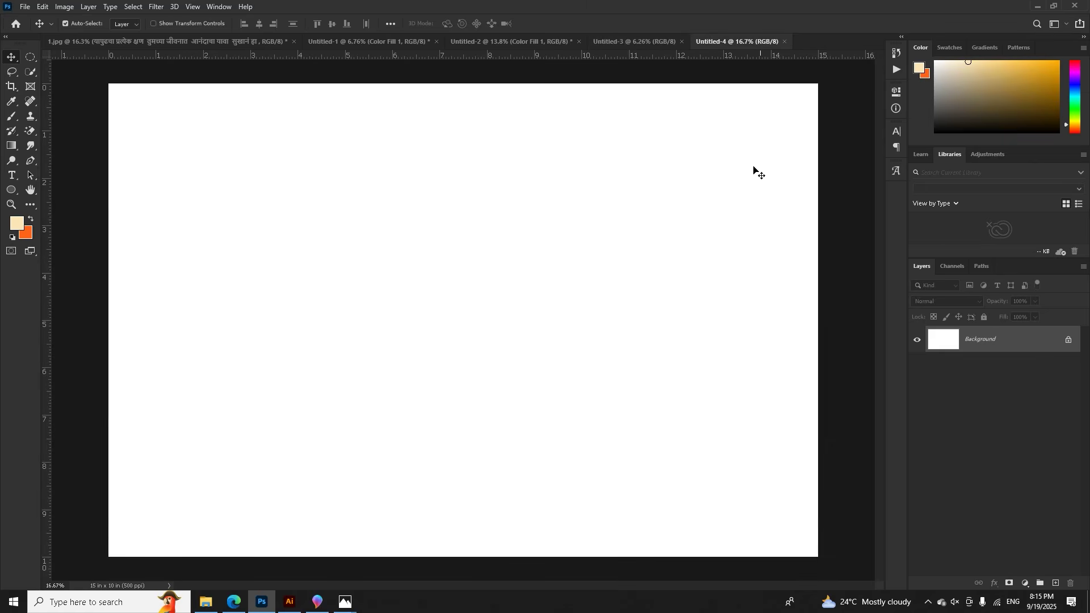
- Add a blue solid color fill layer to the 15 x 10 inch document and convert it to a smart object
left_click(1026, 583)
left_click(1022, 380)
left_click_drag(814, 440, 876, 378)
left_click(954, 388)
right_click(1016, 340)
left_click(910, 271)
scroll(749, 289, "down", 2)
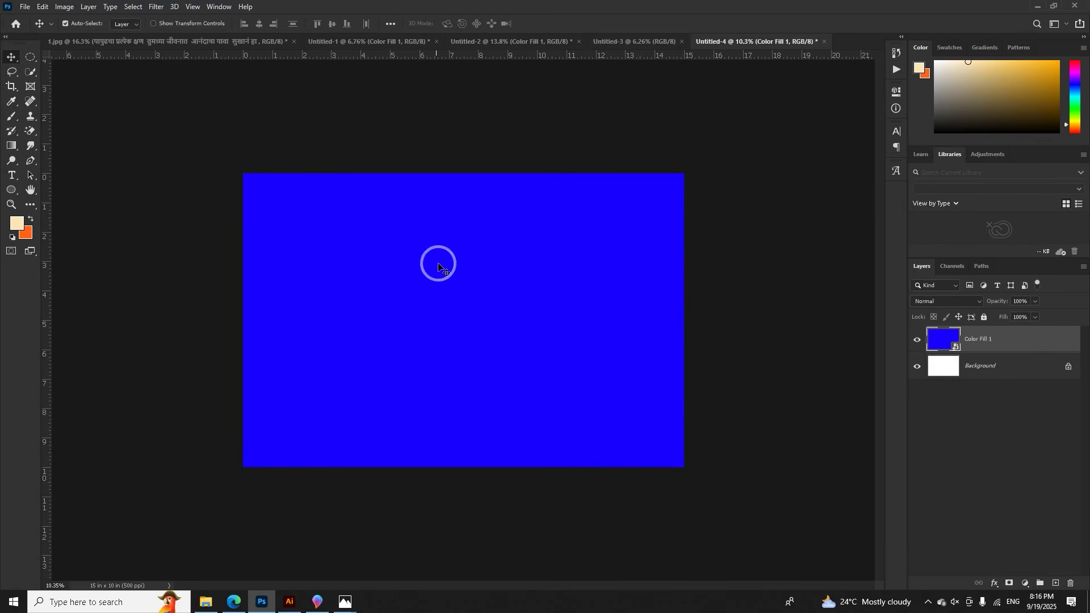
- Check the image size and resolution of the blue document and of the blank 30 x 20 inch document
left_click(64, 7)
left_click(85, 88)
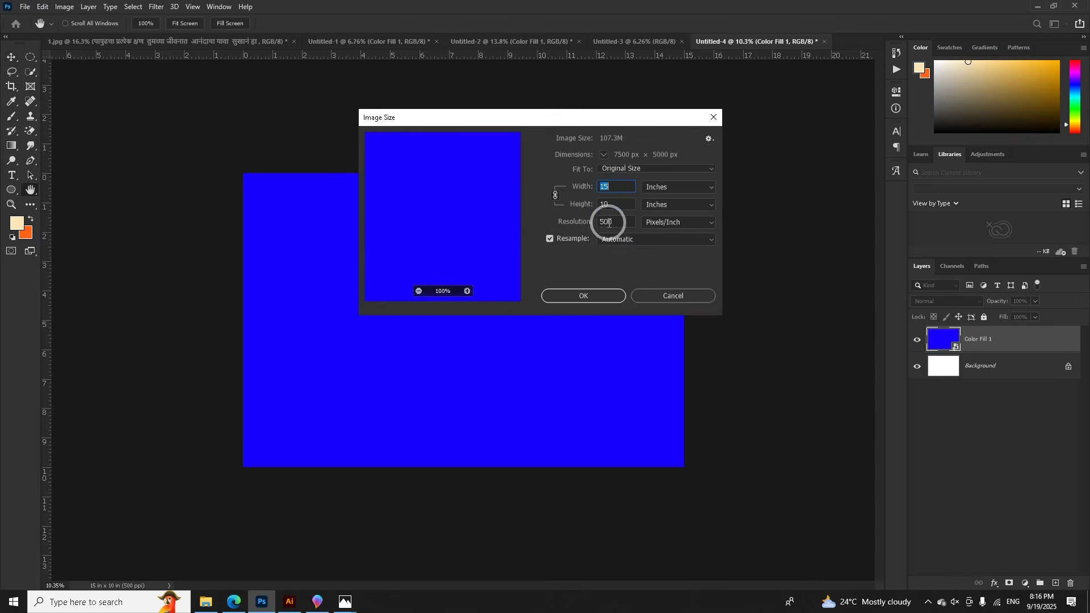
left_click(598, 295)
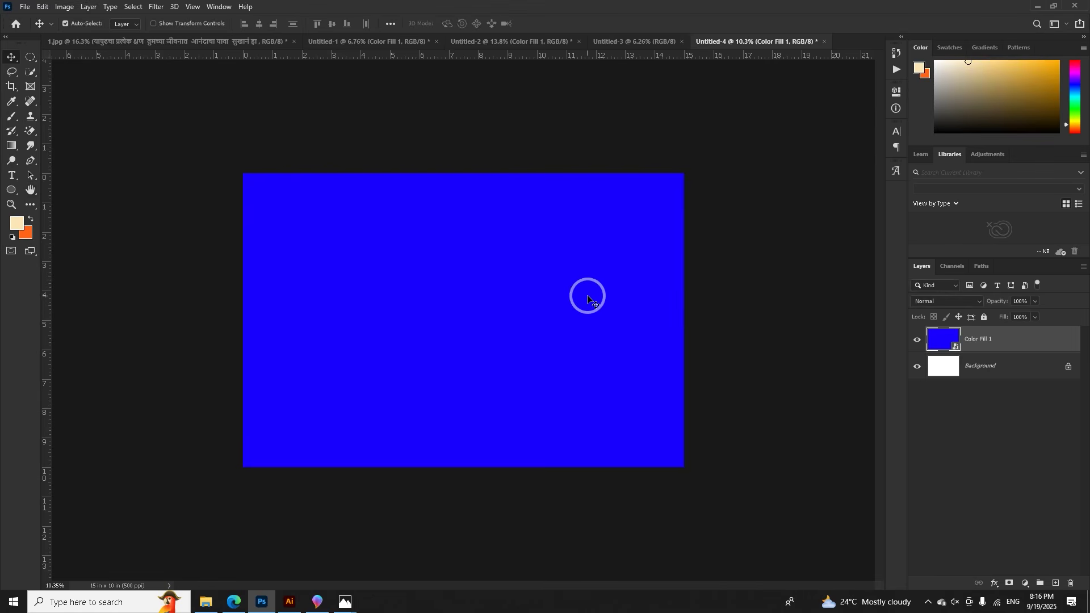
left_click(611, 45)
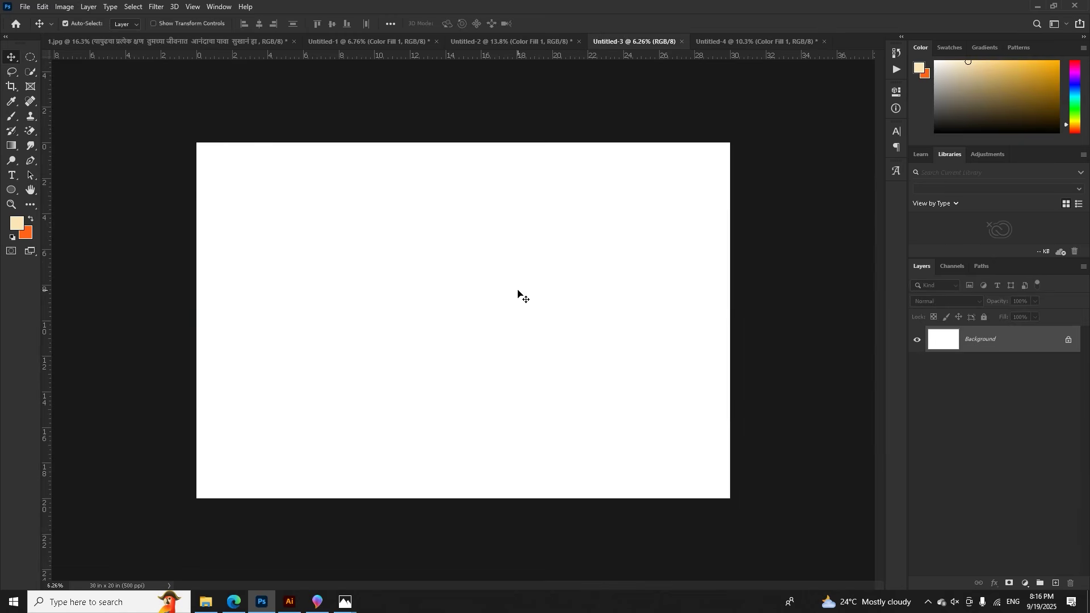
left_click(65, 7)
left_click(80, 90)
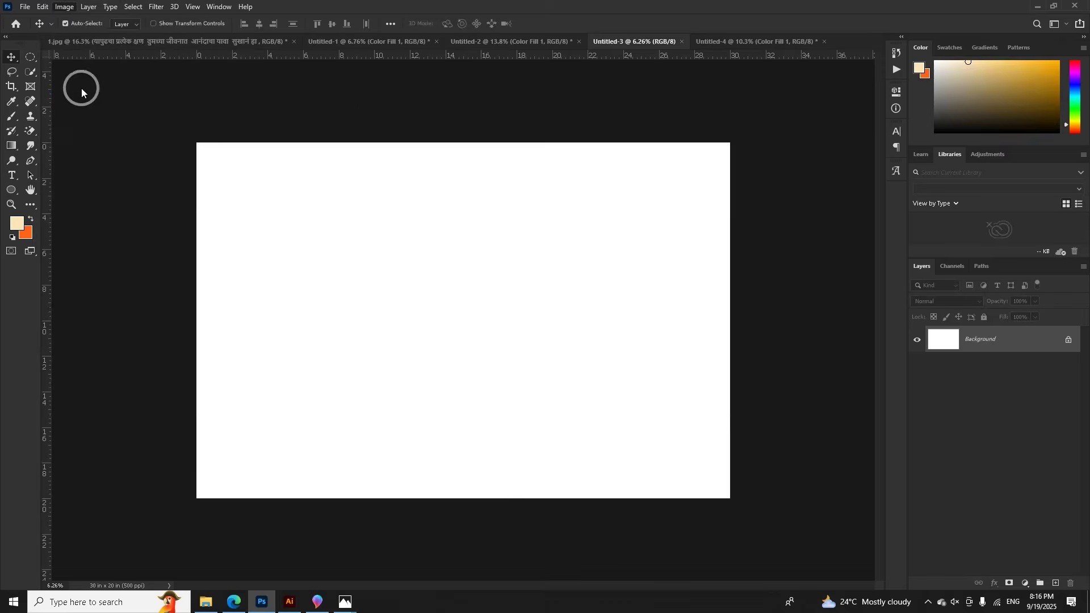
left_click(604, 292)
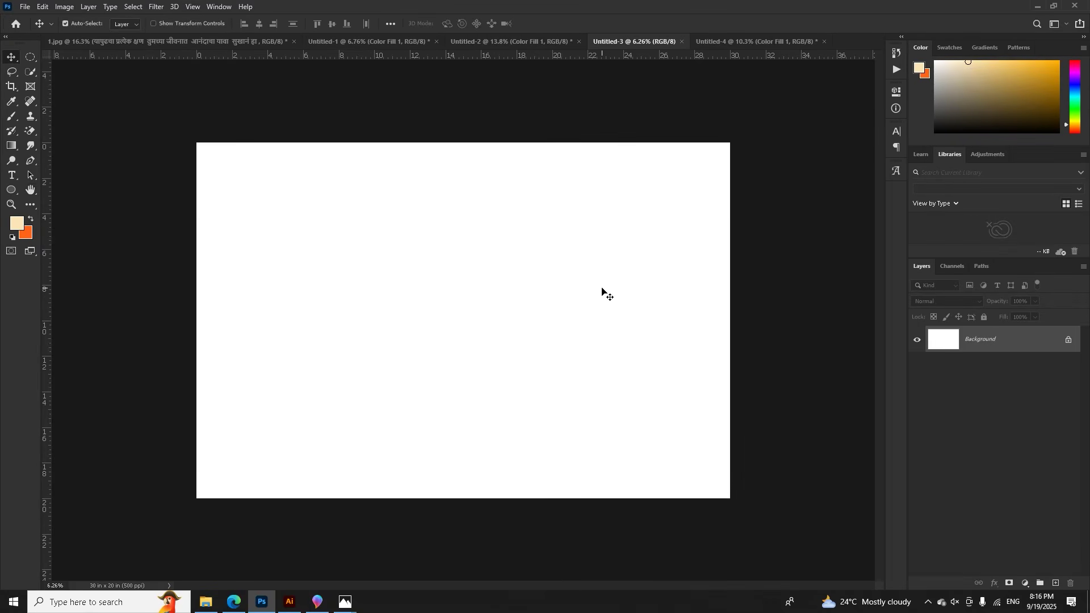
- Paste the blue smart object into the 30 x 20 inch document and scale it up to fill the canvas
key("ctrl+v")
key("ctrl+t")
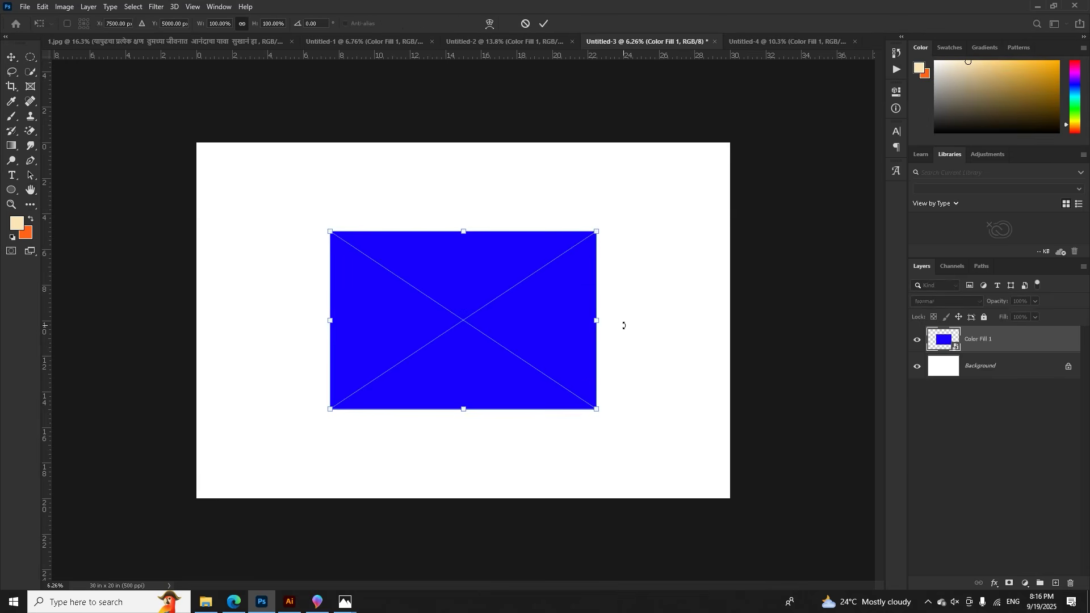
left_click_drag(599, 321, 731, 321)
left_click(547, 23)
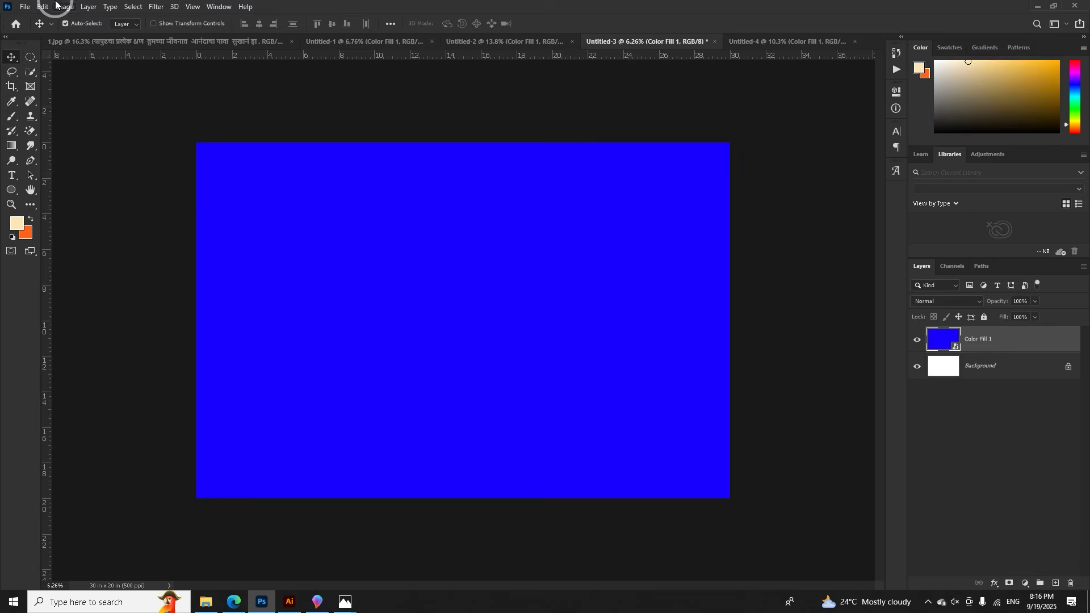
- Check the image size of the enlarged blue document and compare it with the 15 x 10 inch original
left_click(64, 6)
left_click(85, 88)
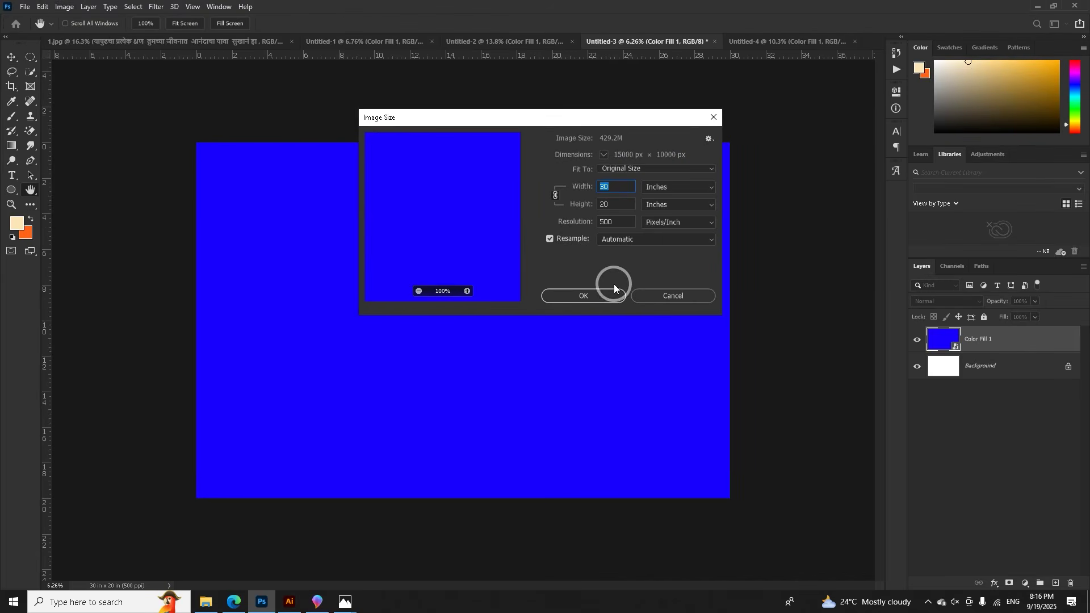
left_click(657, 294)
left_click(747, 39)
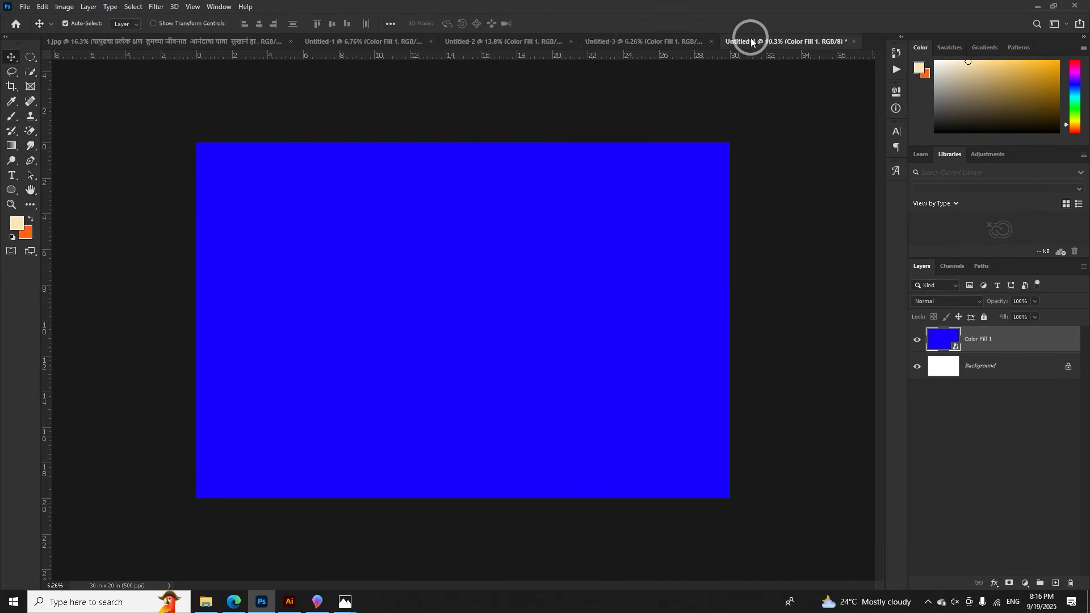
left_click(610, 43)
left_click(835, 45)
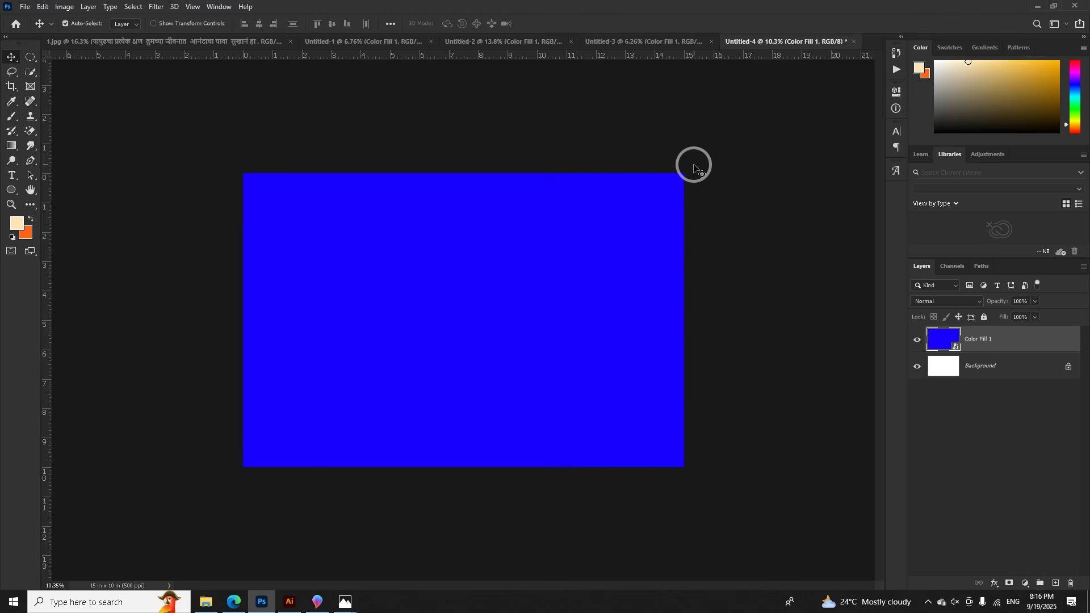
- Create a new landscape document 40 x 20 inches at 500 ppi
left_click(25, 6)
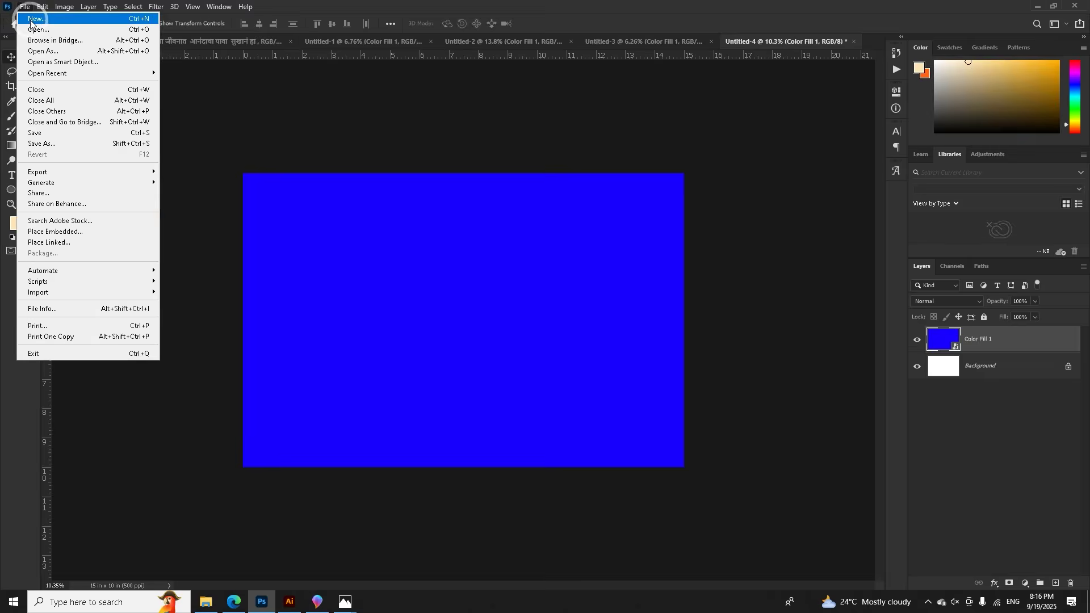
left_click(35, 19)
left_click(288, 216)
left_click_drag(584, 240, 569, 243)
type("20")
left_click_drag(586, 206, 566, 209)
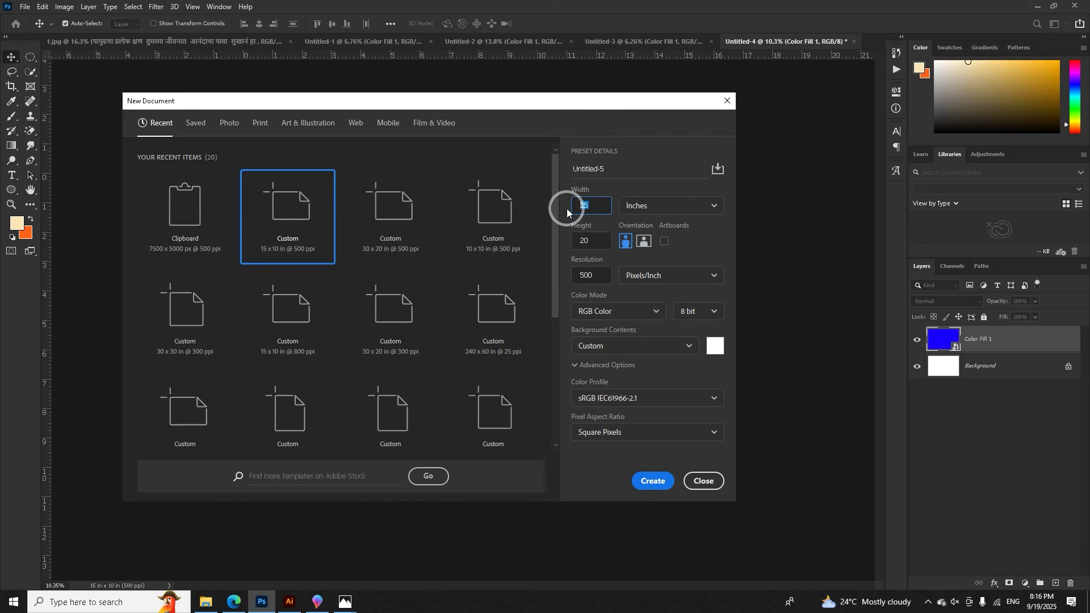
type("40")
left_click(652, 481)
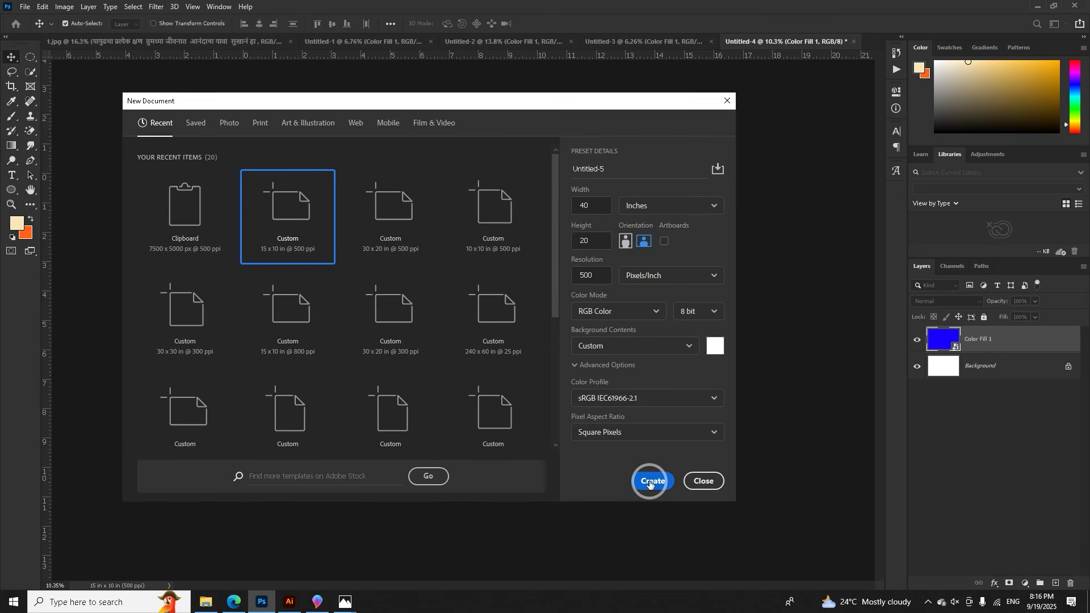
- Create a half-size landscape document 20 x 10 inches at 500 ppi
left_click(25, 7)
left_click(26, 18)
left_click(301, 214)
left_click(572, 247)
type("10")
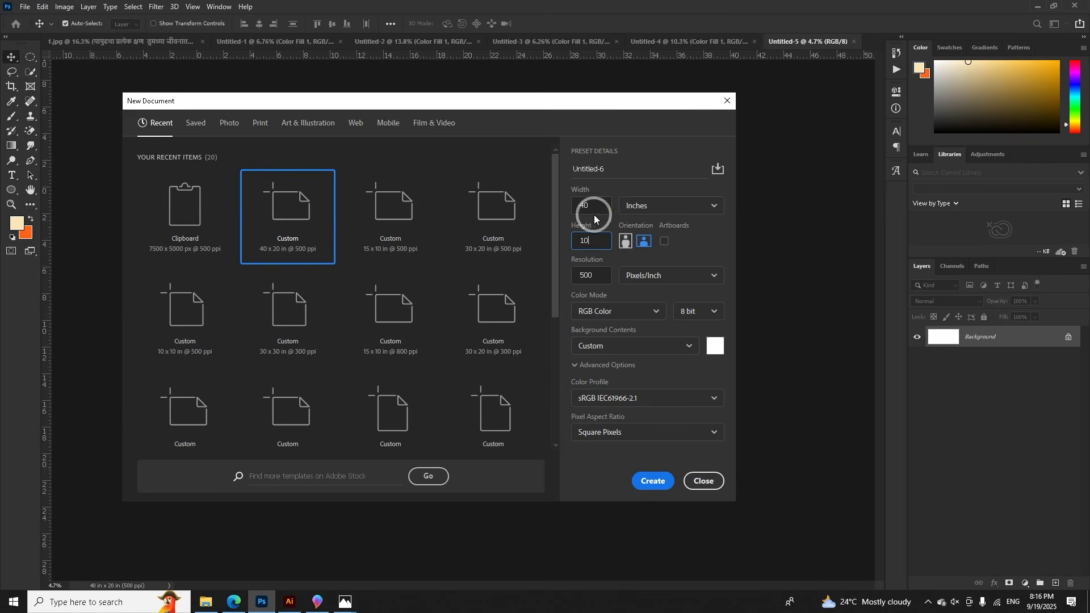
type("20")
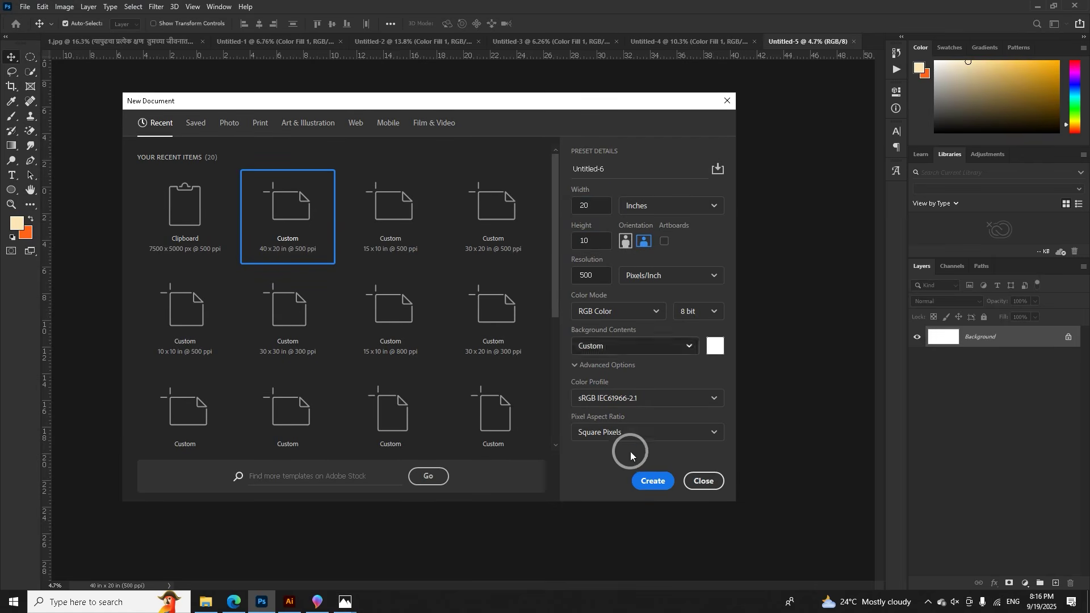
left_click(637, 480)
- View the 20×40 banner design post in the browser and return to Photoshop
left_click(260, 590)
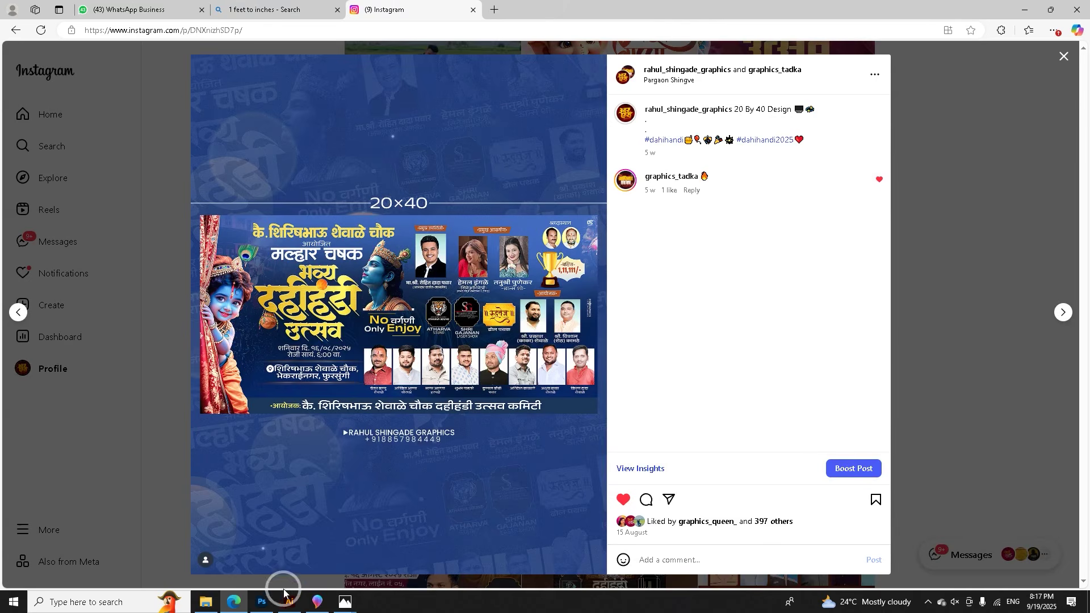
left_click(270, 603)
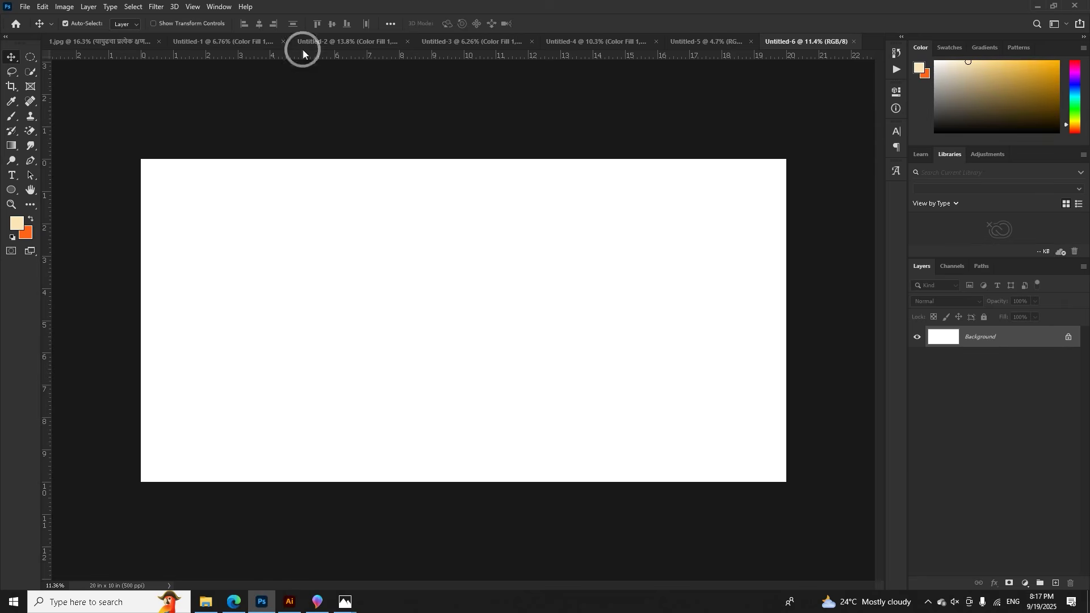
- Check the image size of the blank 20 x 10 inch document
left_click(64, 7)
left_click(85, 91)
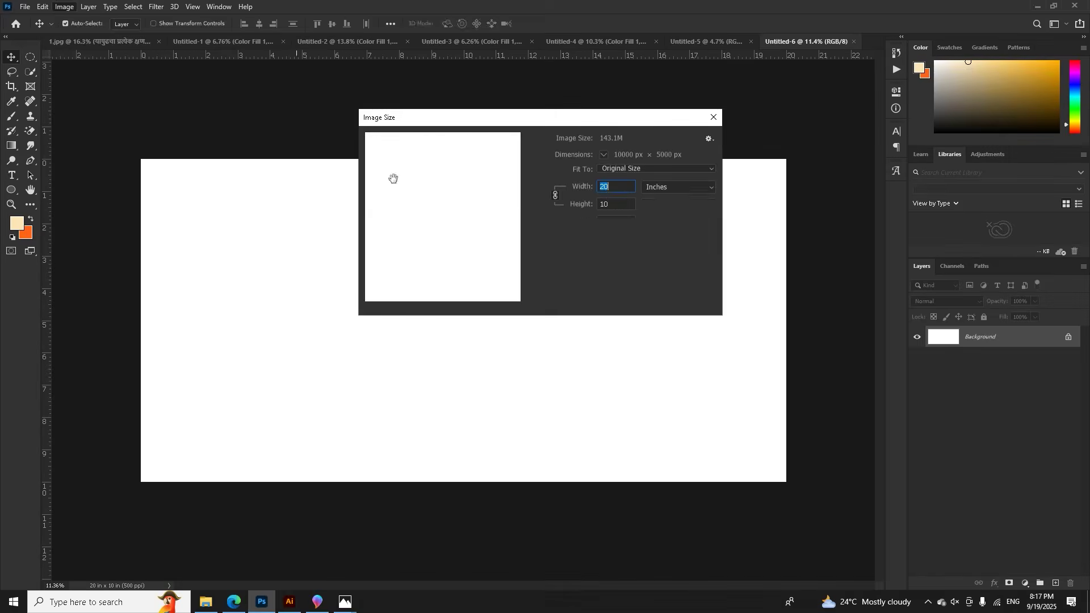
left_click(605, 295)
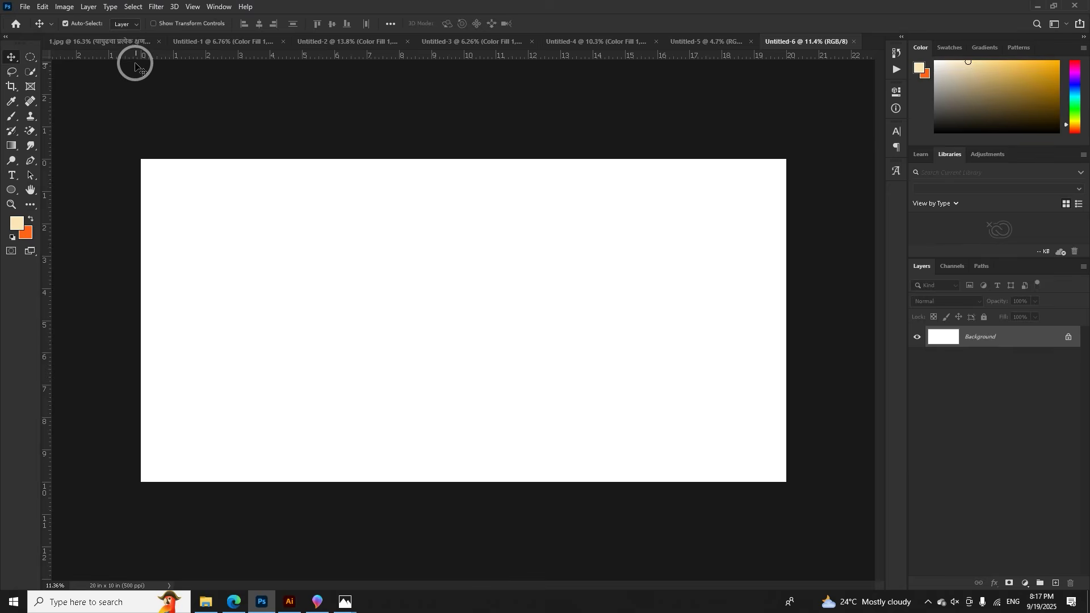
- Stamp all visible layers of the 1.jpg poster into a new layer on top
left_click(129, 45)
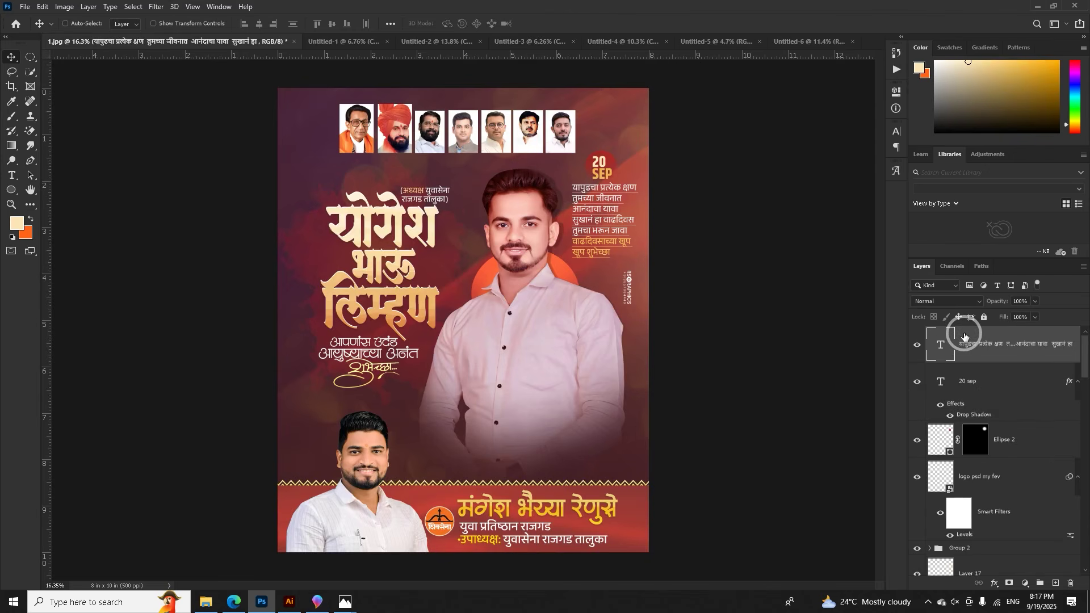
key("ctrl")
key("ctrl+shift+alt+e")
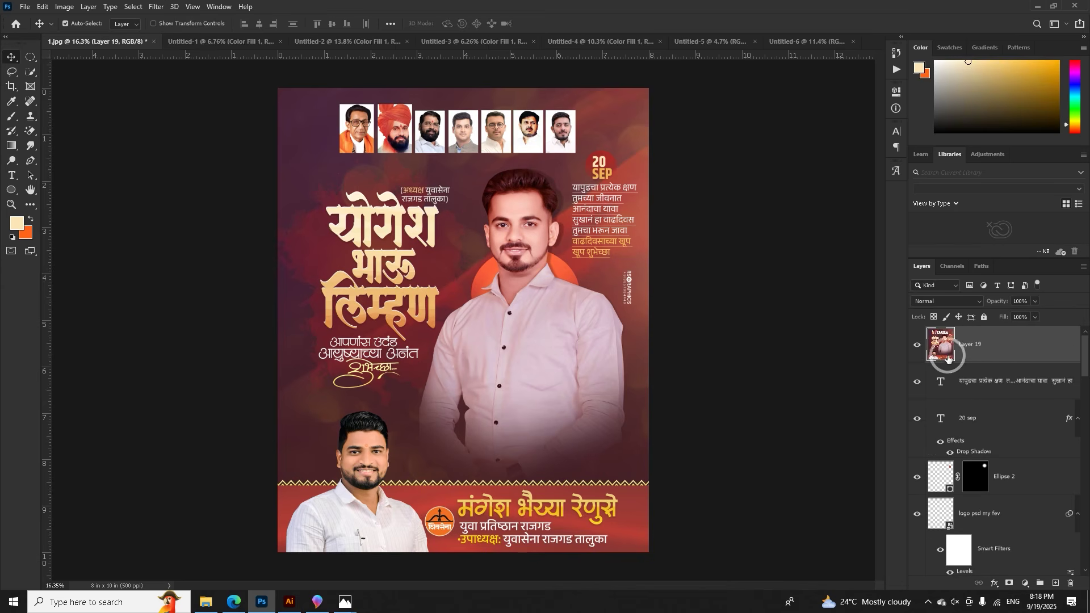
- Convert the poster to CMYK Color, flattening its layers, and inspect the portrait close up
left_click(67, 7)
mouse_move(136, 18)
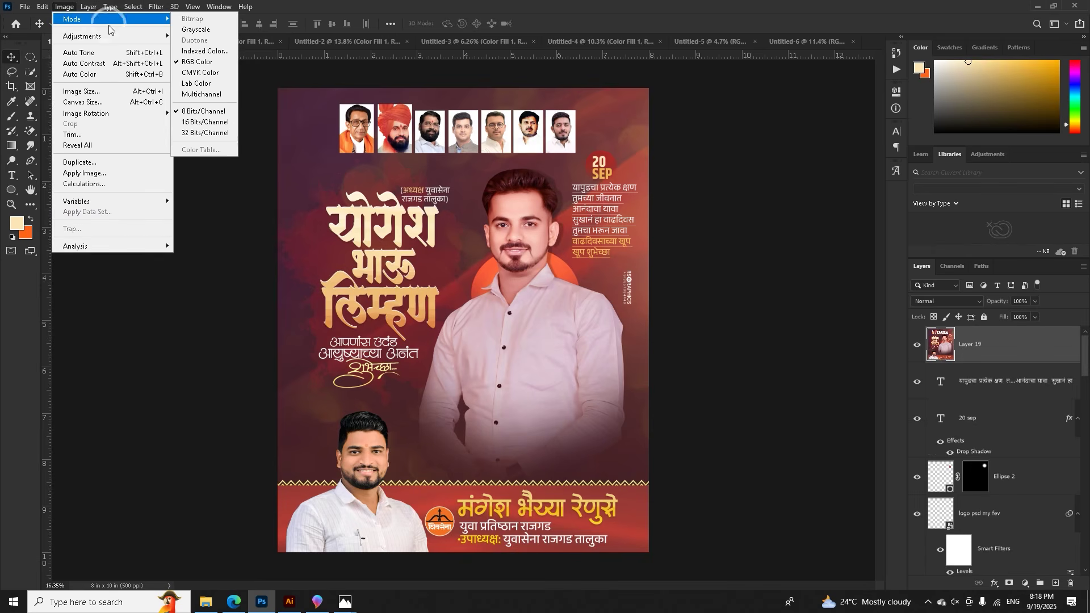
left_click(217, 76)
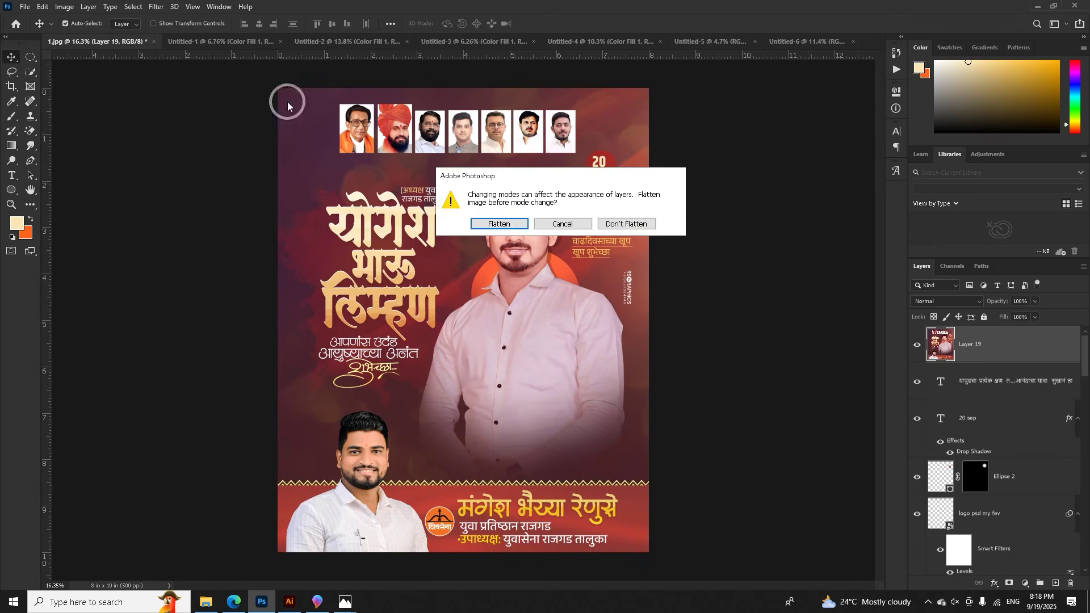
left_click(520, 227)
left_click(528, 242)
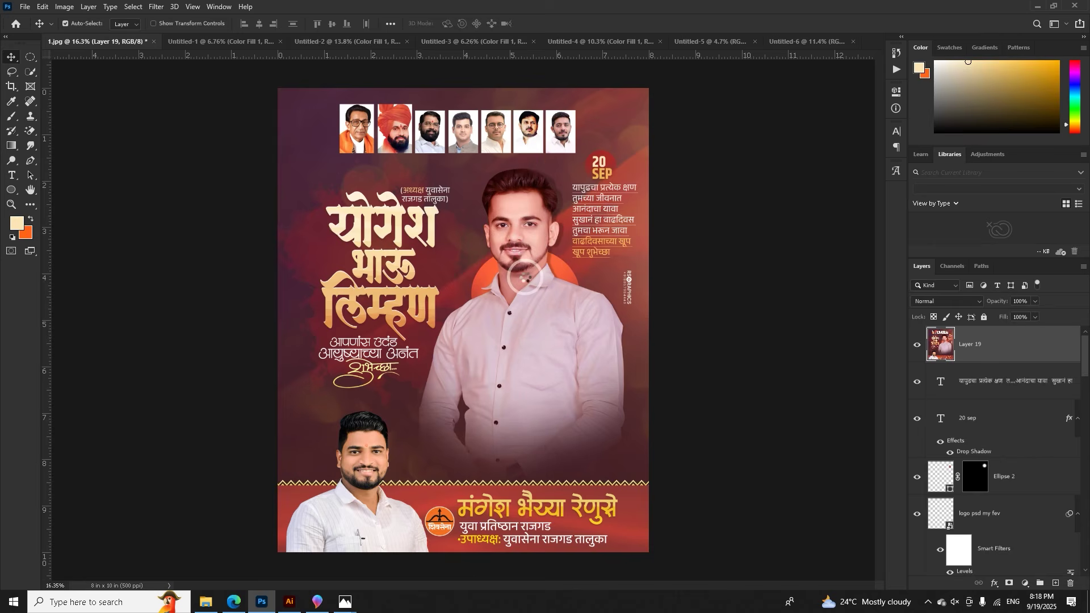
scroll(511, 255, "up", 5)
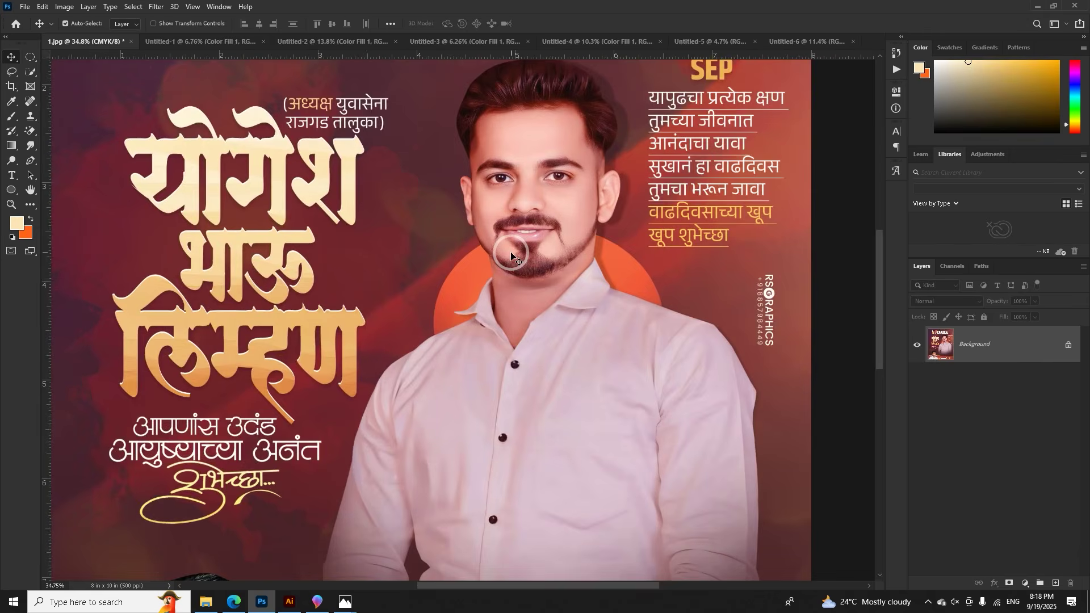
scroll(511, 254, "down", 4)
scroll(511, 254, "down", 2)
scroll(507, 202, "up", 2)
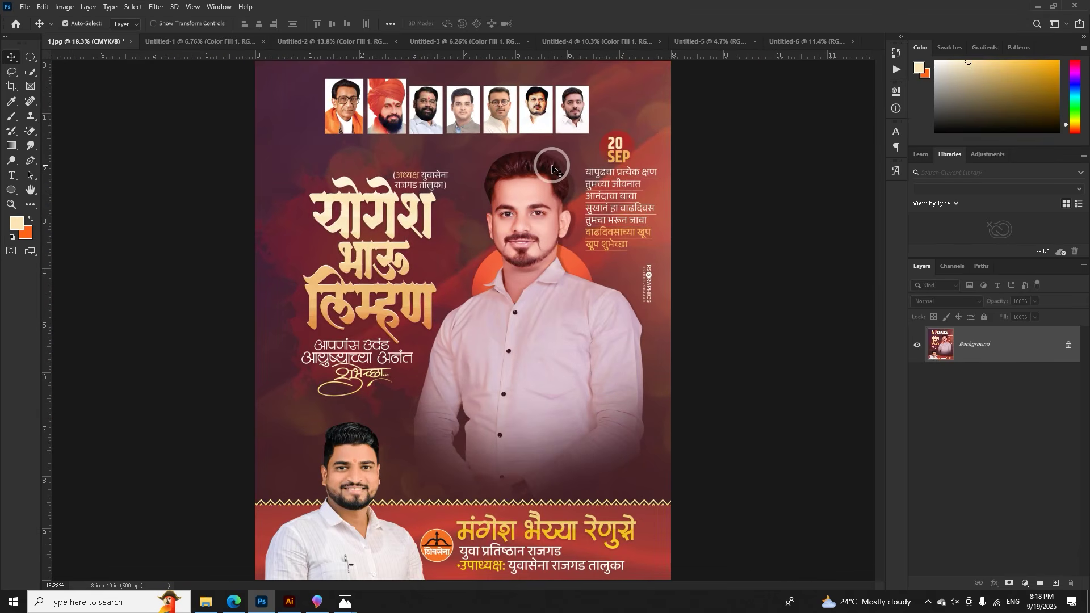
- Start a new document from the recent 10 x 10 inch, 500 ppi preset, leaving the settings open
left_click(24, 6)
left_click(46, 23)
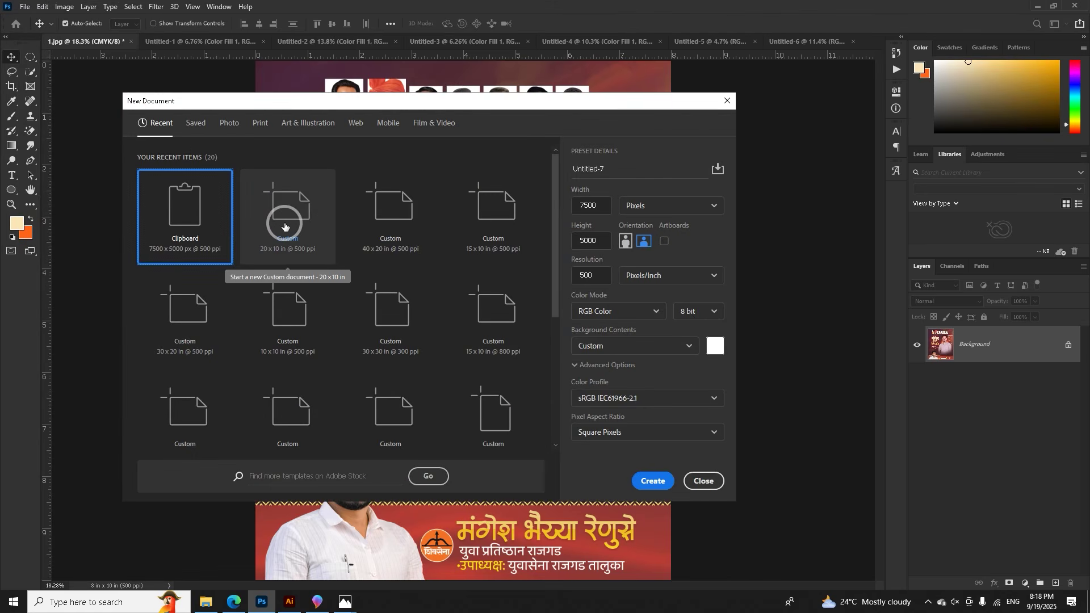
left_click(287, 327)
left_click(591, 204)
key("Tab")
key("Tab")
left_click(590, 206)
left_click(583, 237)
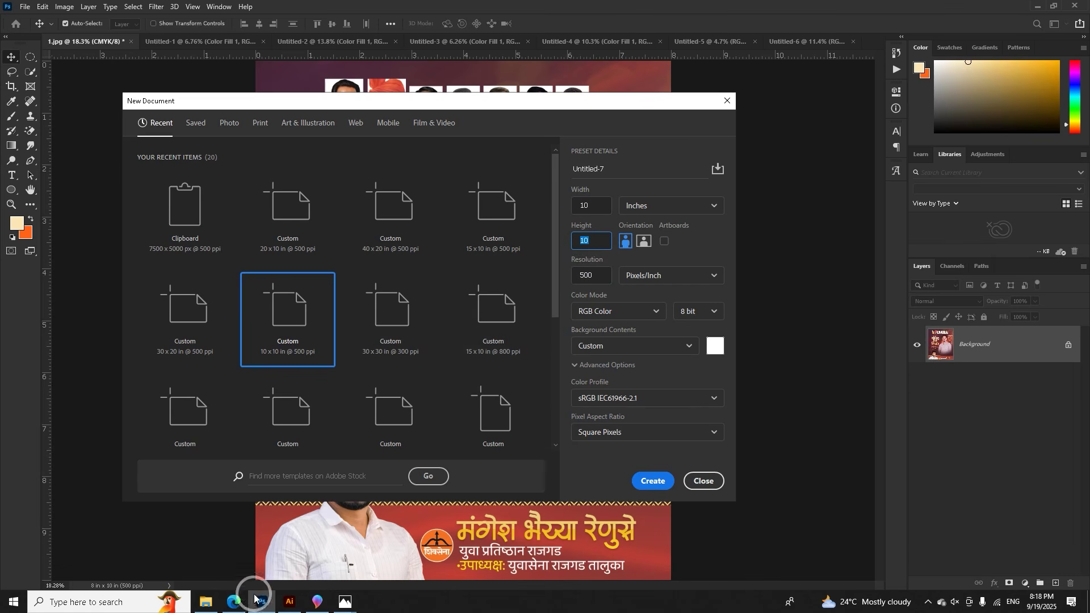
- Convert 1 foot and 10 feet to inches in the browser's unit converter and return to Photoshop
left_click(241, 601)
left_click(267, 9)
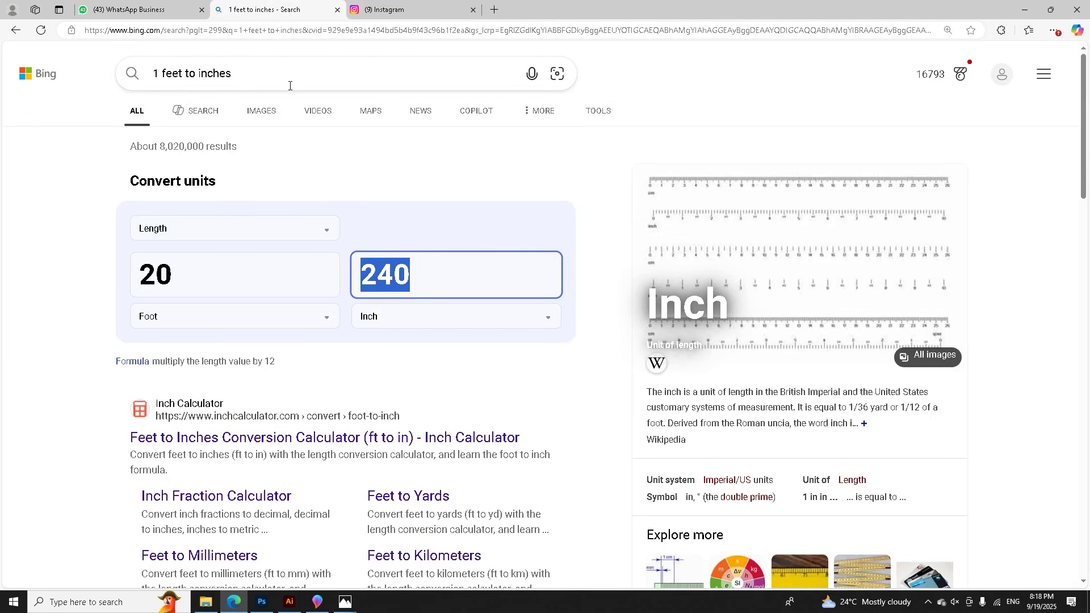
left_click_drag(193, 275, 128, 285)
type("1")
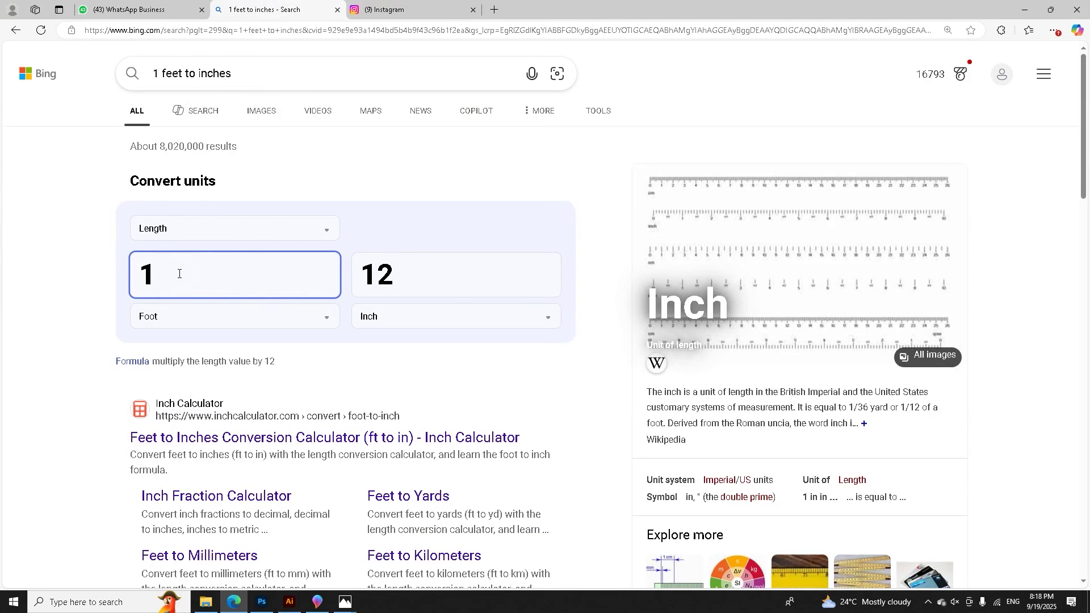
left_click_drag(162, 273, 137, 283)
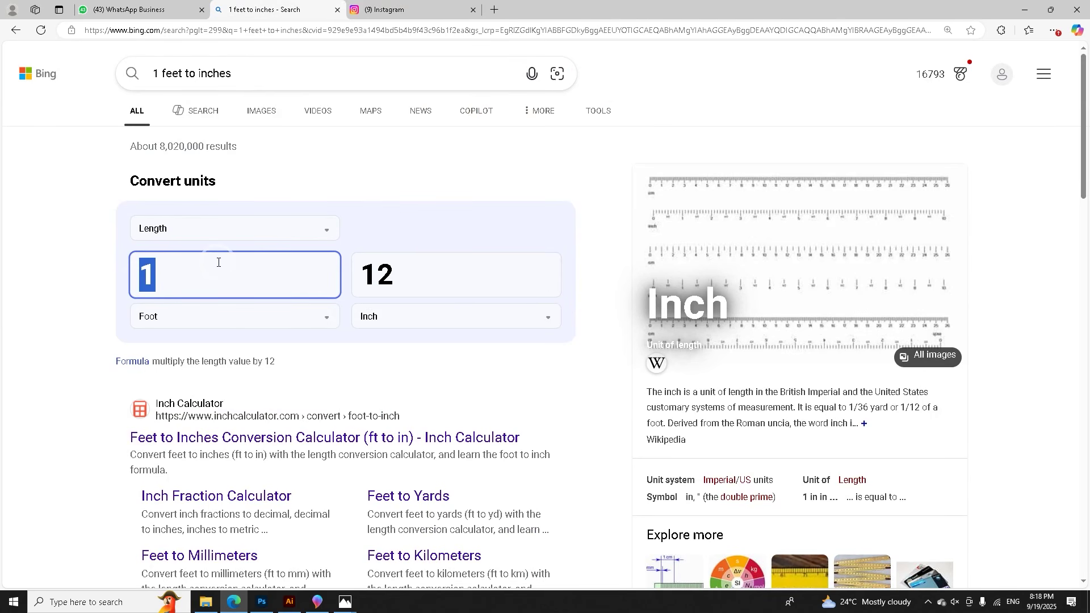
type("10")
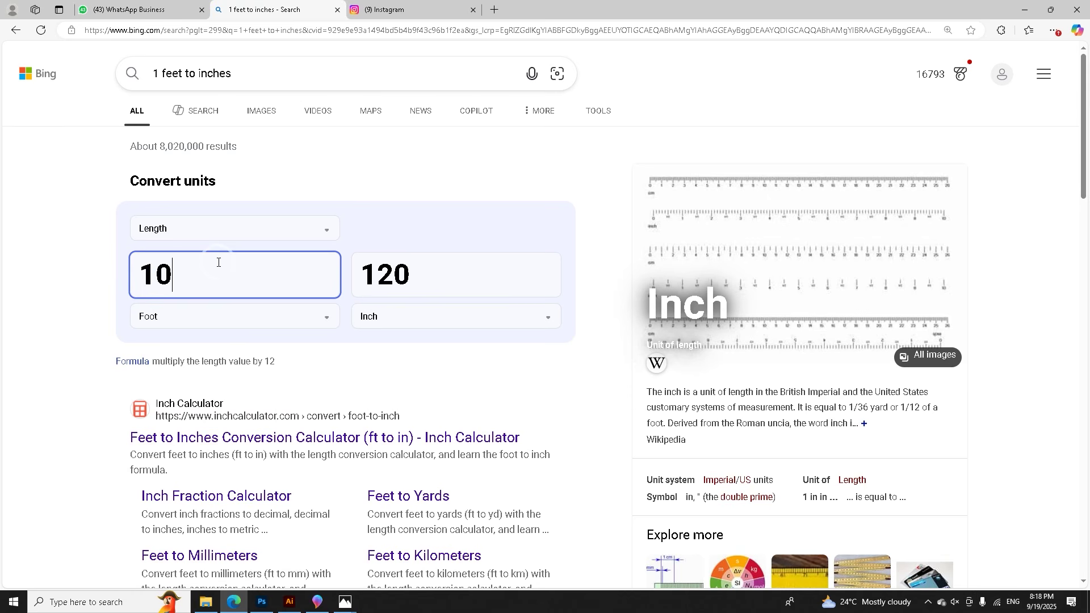
double_click(160, 277)
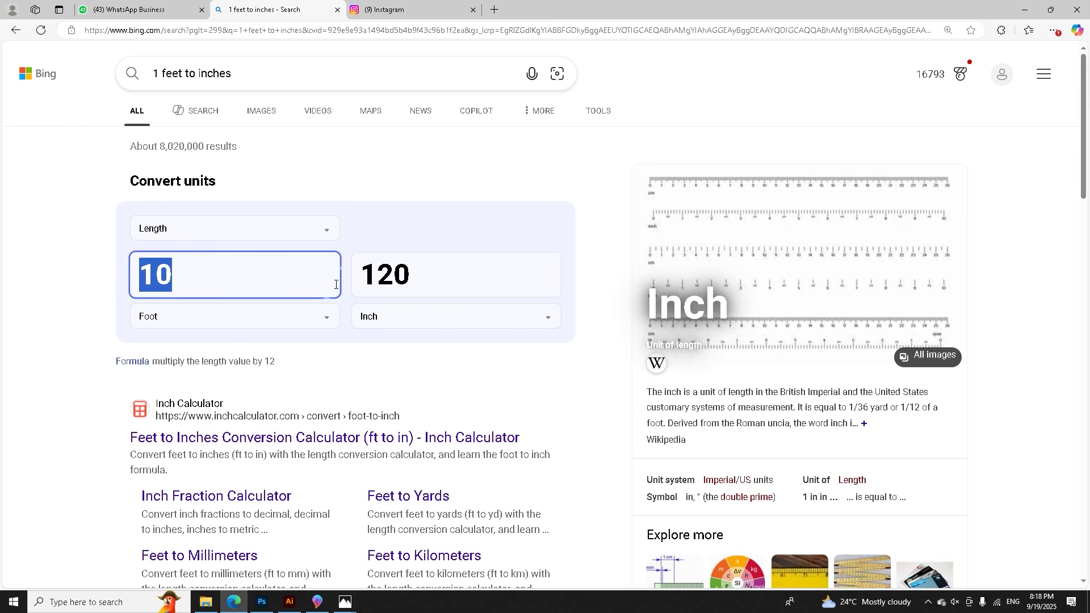
left_click(262, 602)
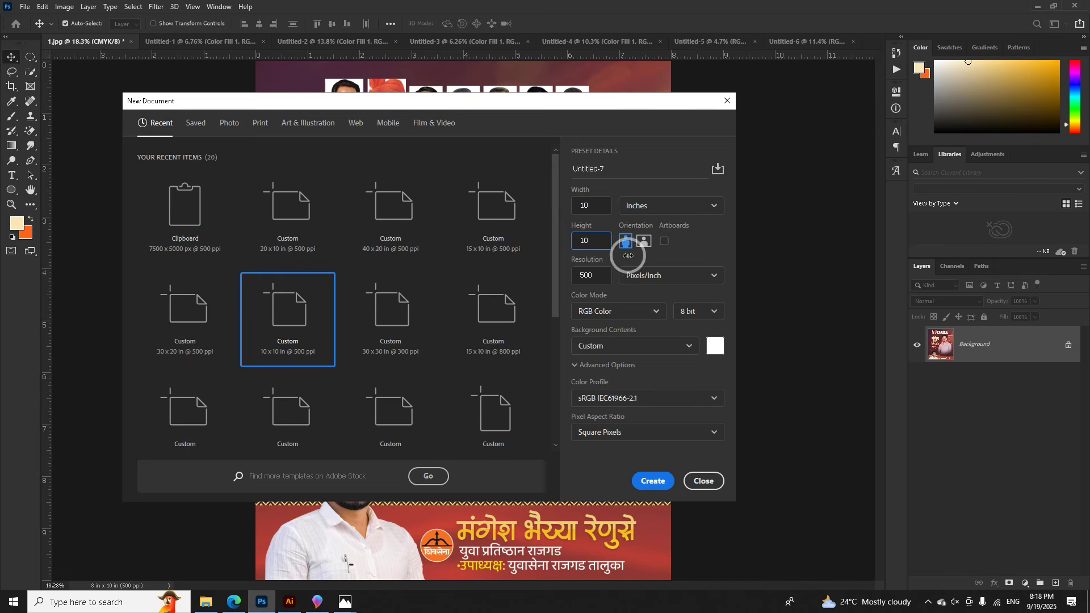
- Set the new document's width and height to 120 inches each
left_click(645, 206)
left_click(591, 209)
left_click(592, 208)
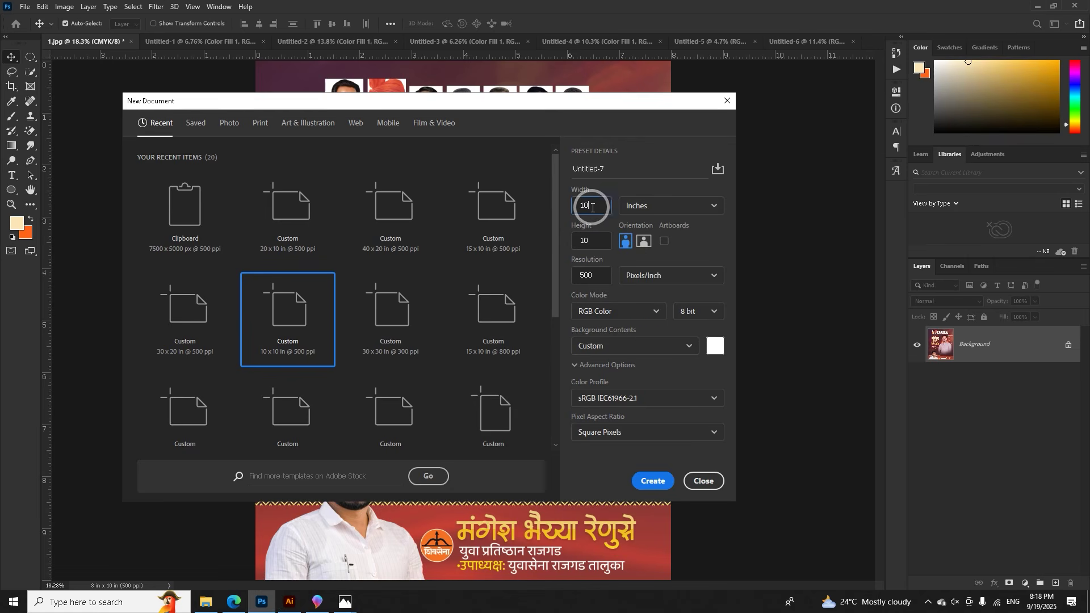
double_click(594, 209)
type("120")
left_click_drag(592, 241, 567, 252)
type("120")
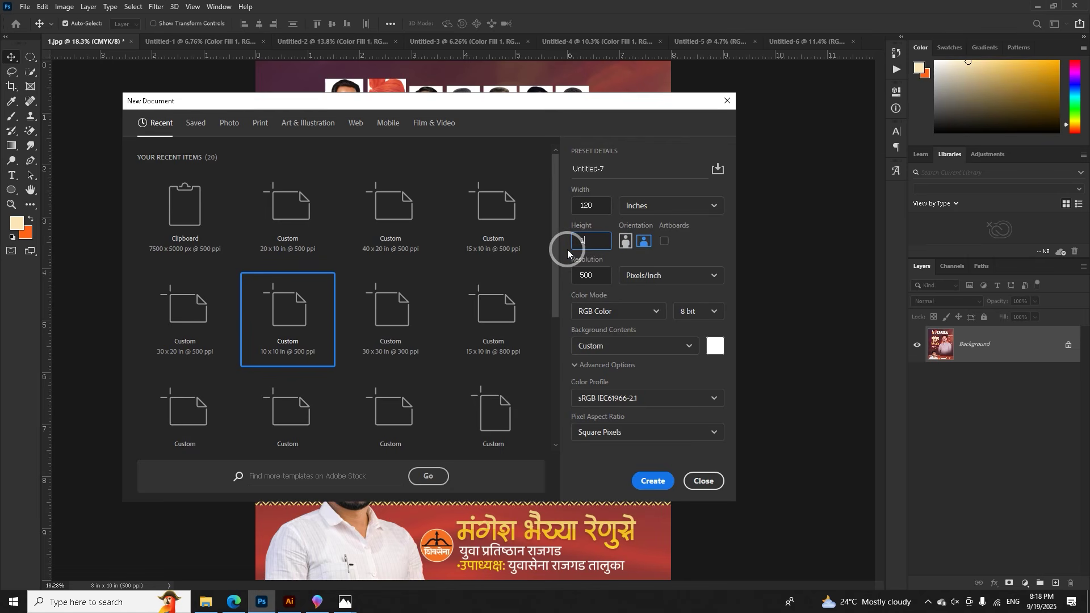
left_click(584, 277)
double_click(584, 276)
left_click(627, 238)
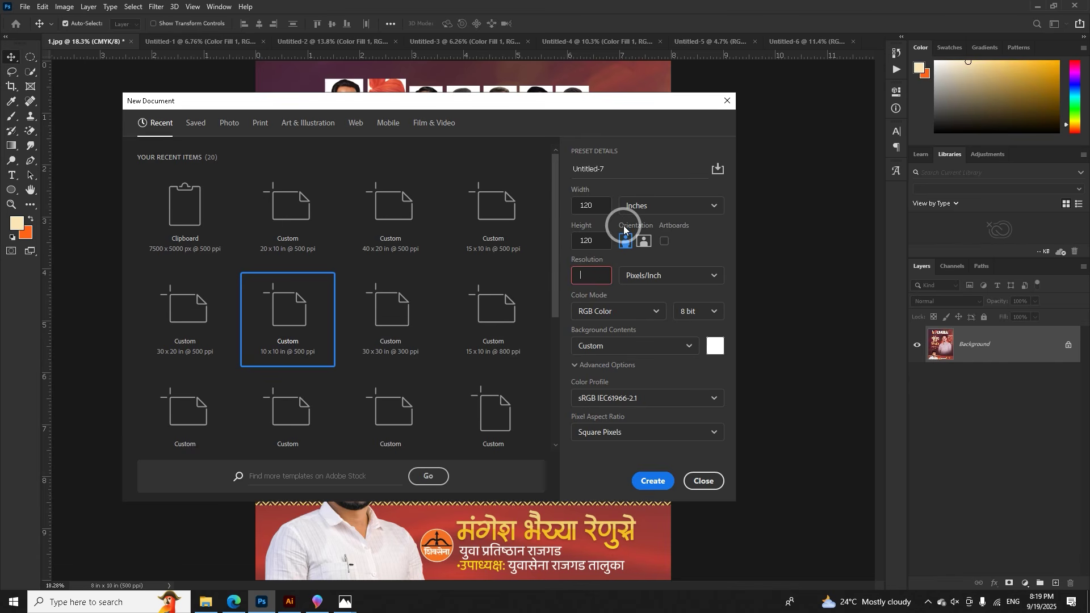
- Enter 20 as the document width and calculate 20 × 12 in Calculator, returning to Photoshop
left_click(593, 204)
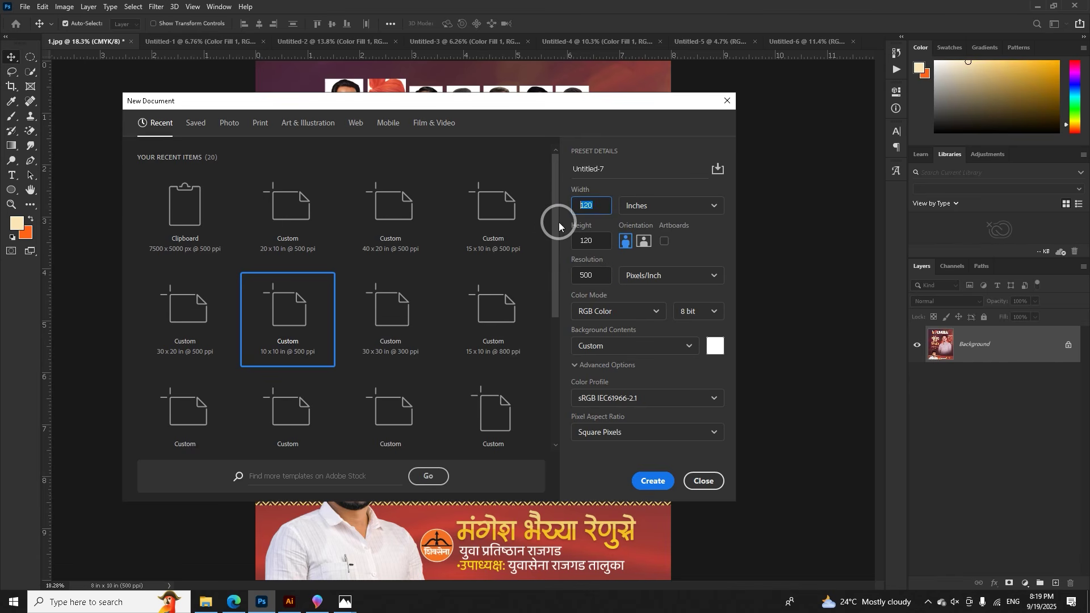
type("20")
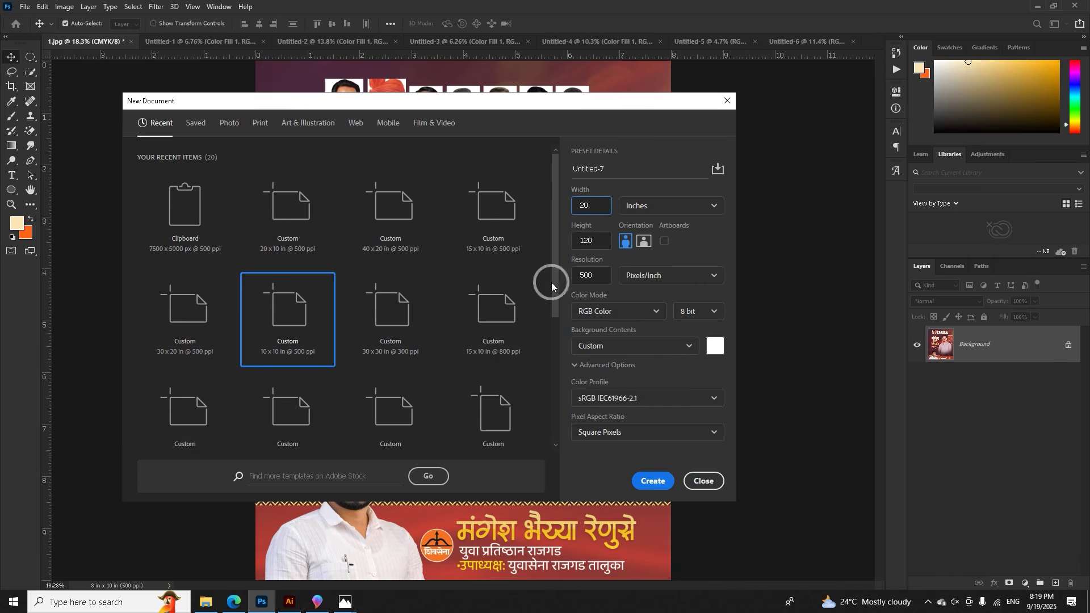
left_click(132, 603)
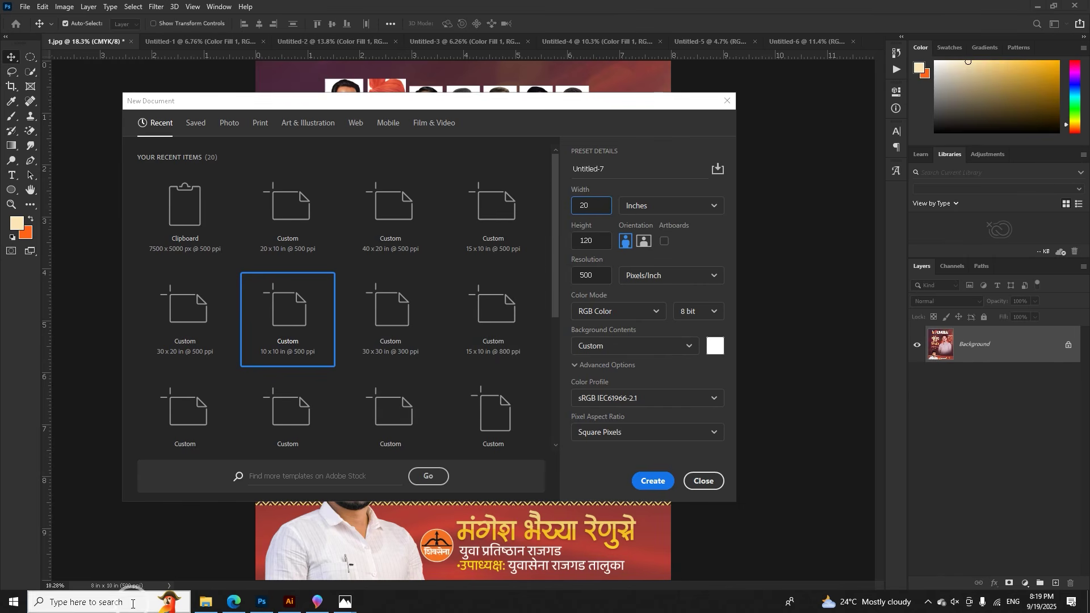
type("ca")
left_click(91, 304)
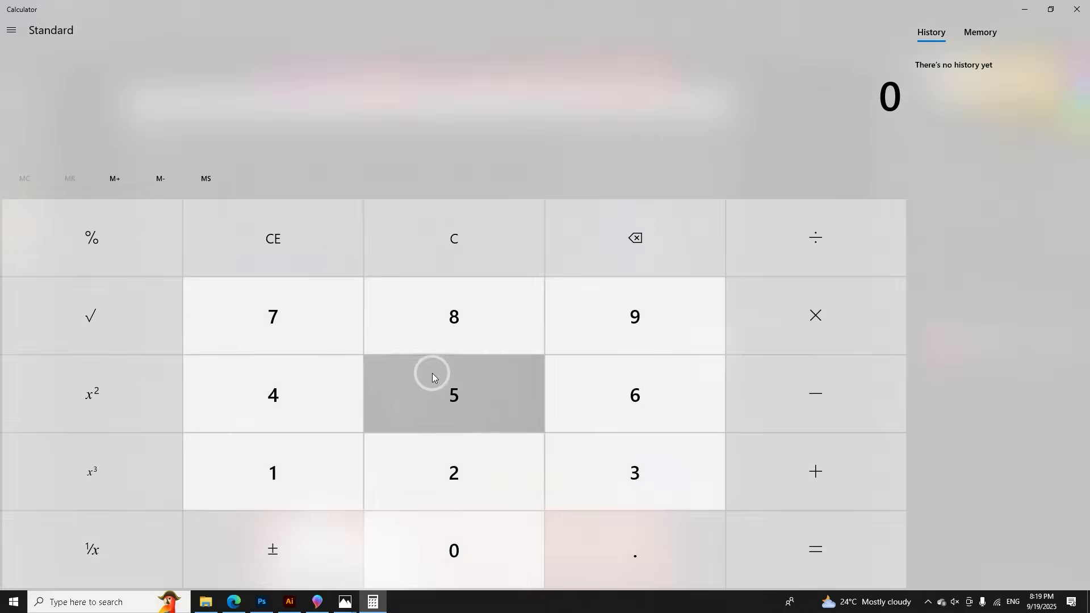
left_click(418, 474)
left_click(448, 545)
left_click(775, 309)
left_click(272, 476)
left_click(444, 480)
left_click(768, 549)
left_click(287, 596)
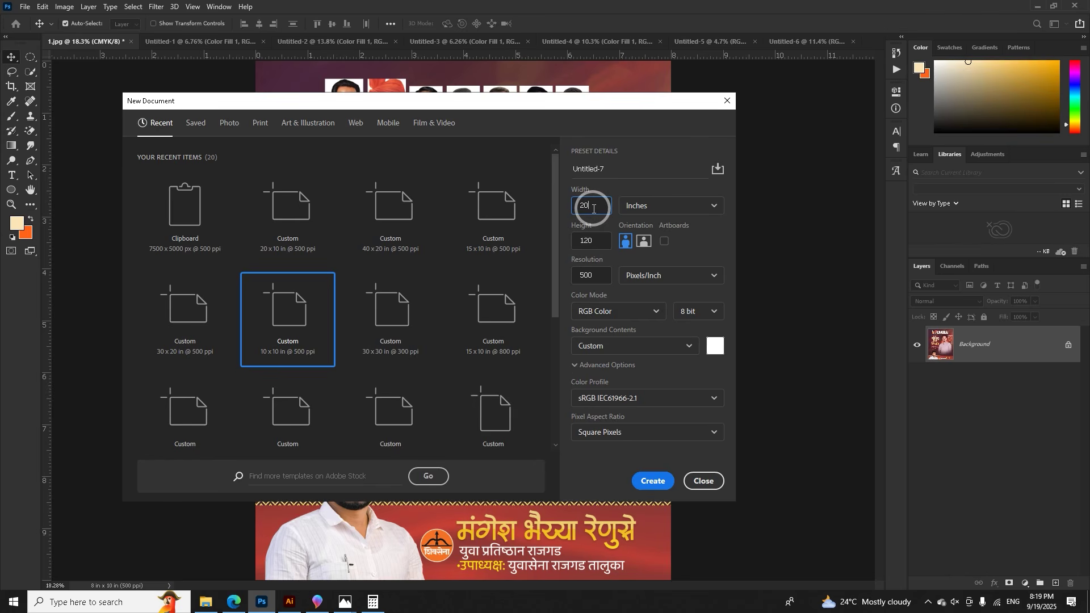
- Multiply the document width by 12 with the expression 20*12
type("*")
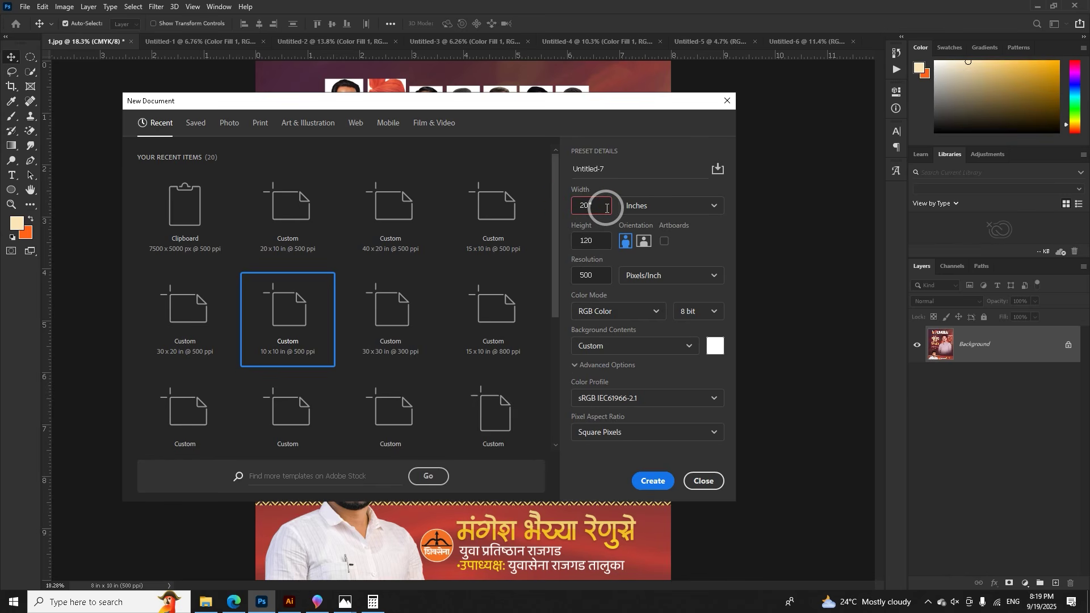
type("12")
left_click(590, 240)
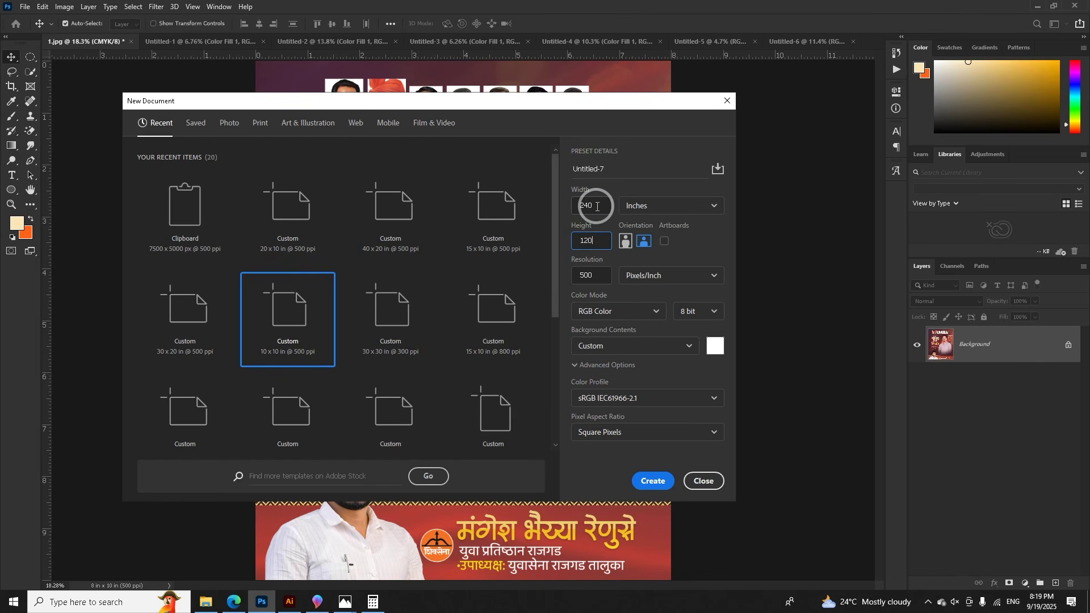
- Enter 5 as the document height and calculate 5 × 12 in Calculator
double_click(579, 243)
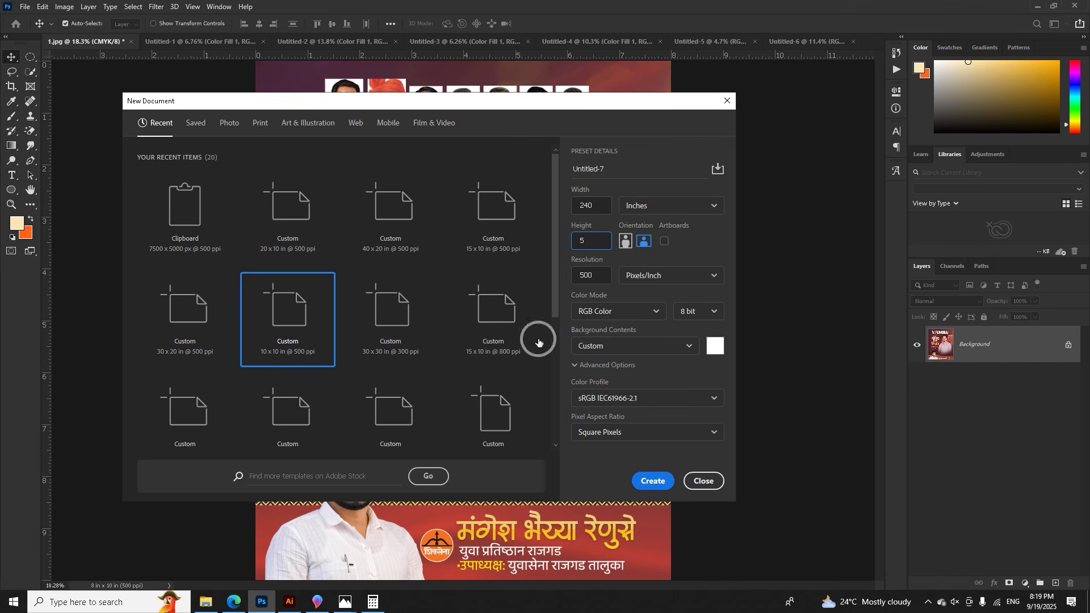
left_click(373, 602)
left_click(274, 238)
left_click(454, 420)
left_click(783, 339)
left_click(341, 474)
left_click(438, 472)
left_click(766, 559)
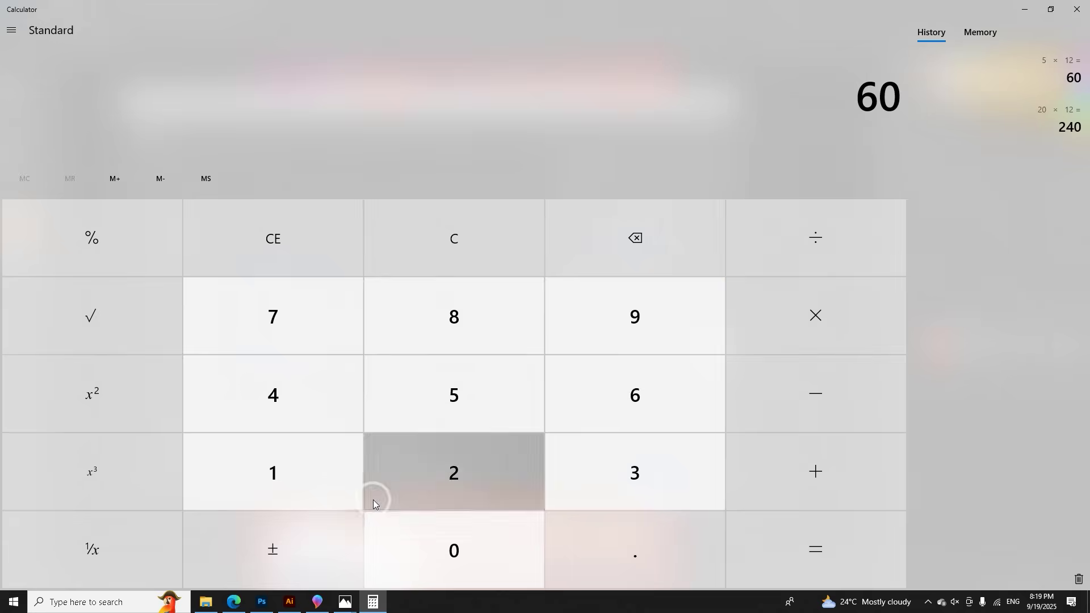
- Return to Photoshop and set the document height with the expression 5*12, keeping inches
left_click(261, 602)
left_click(585, 243)
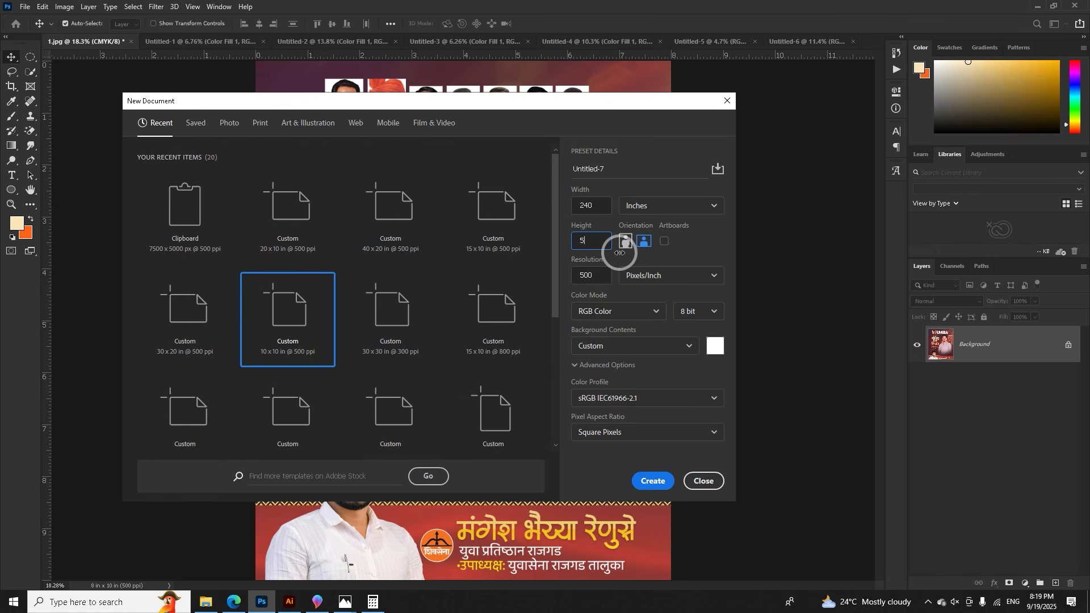
type("*12")
left_click(604, 207)
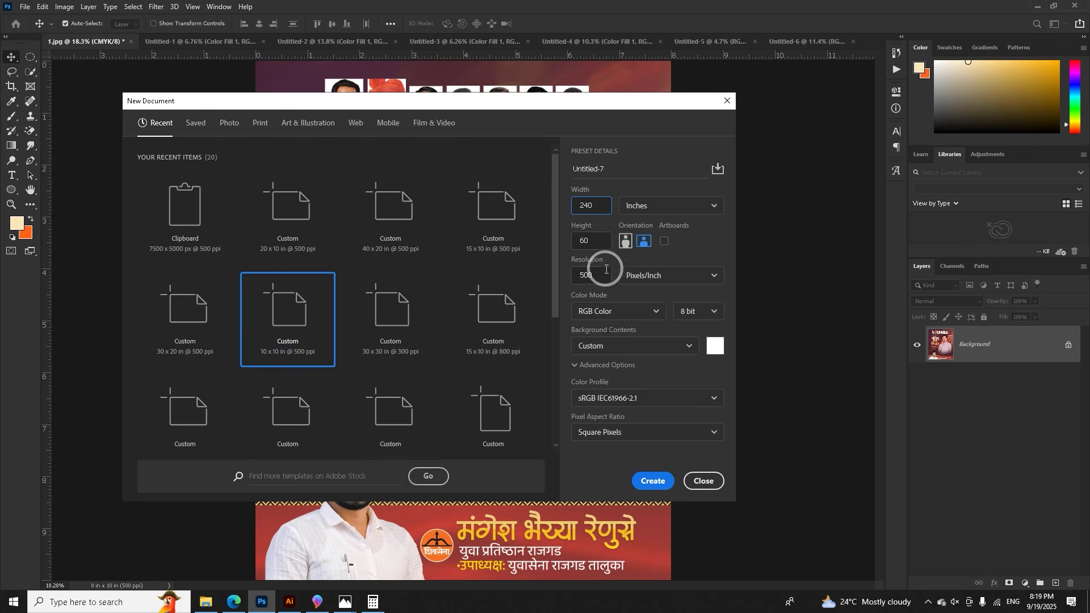
left_click(602, 276)
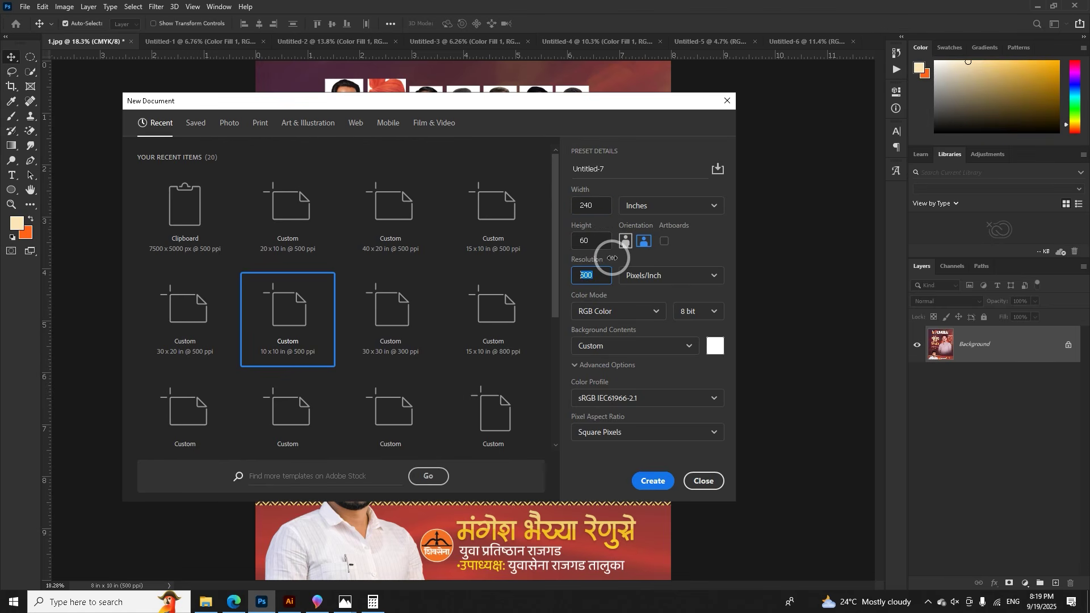
- Set the new document's width and height to 10 inches each
left_click(595, 206)
type("10")
key("Tab")
type("10")
left_click(598, 275)
- Set the new document's size to 120 x 120 inches
left_click(586, 206)
type("120")
left_click(591, 238)
type("120")
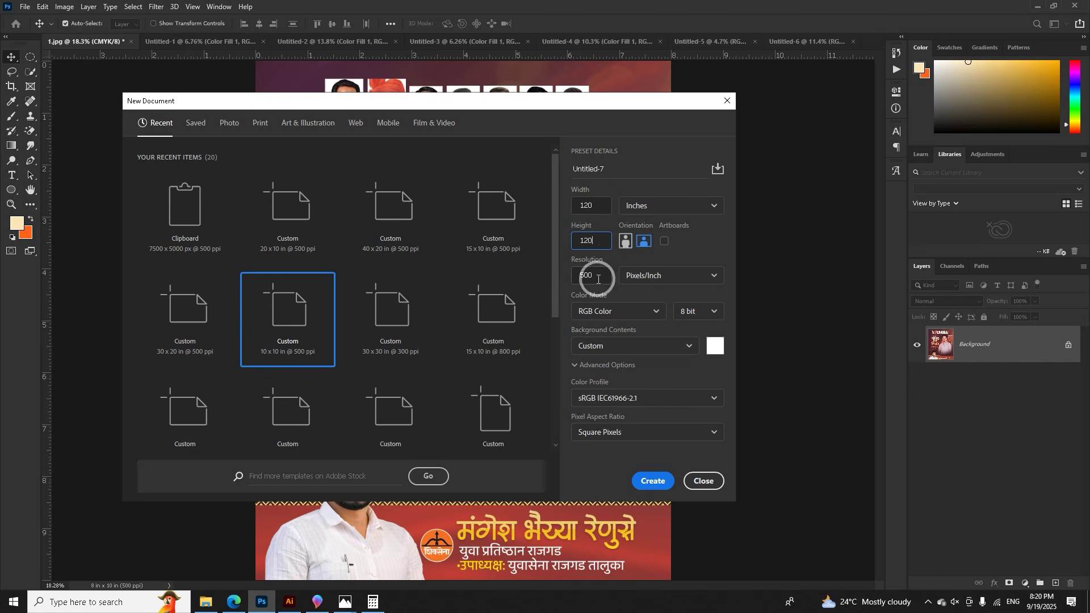
left_click(593, 206)
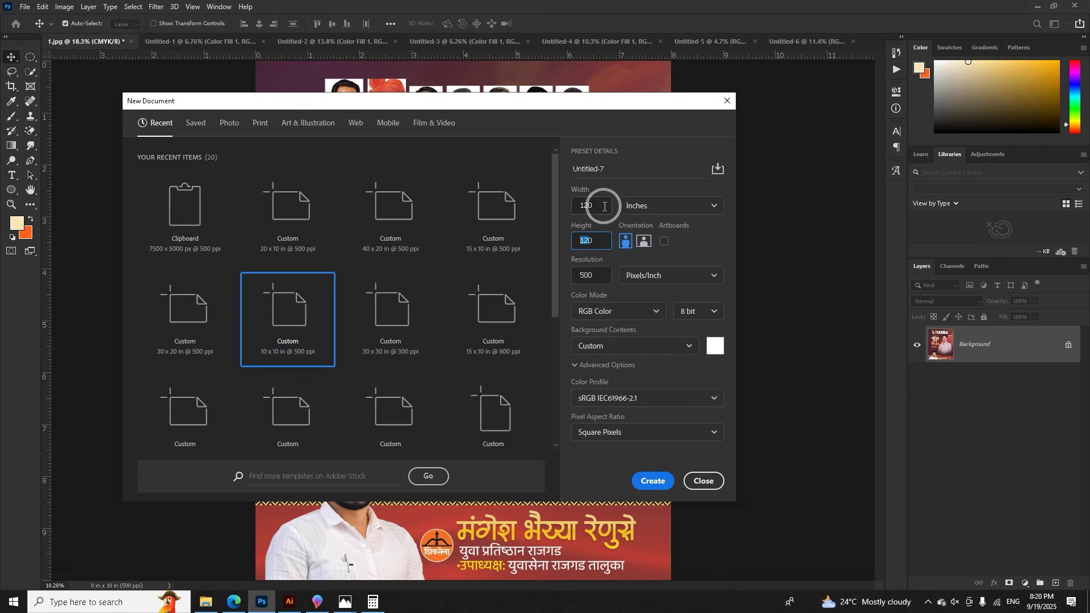
left_click(587, 238)
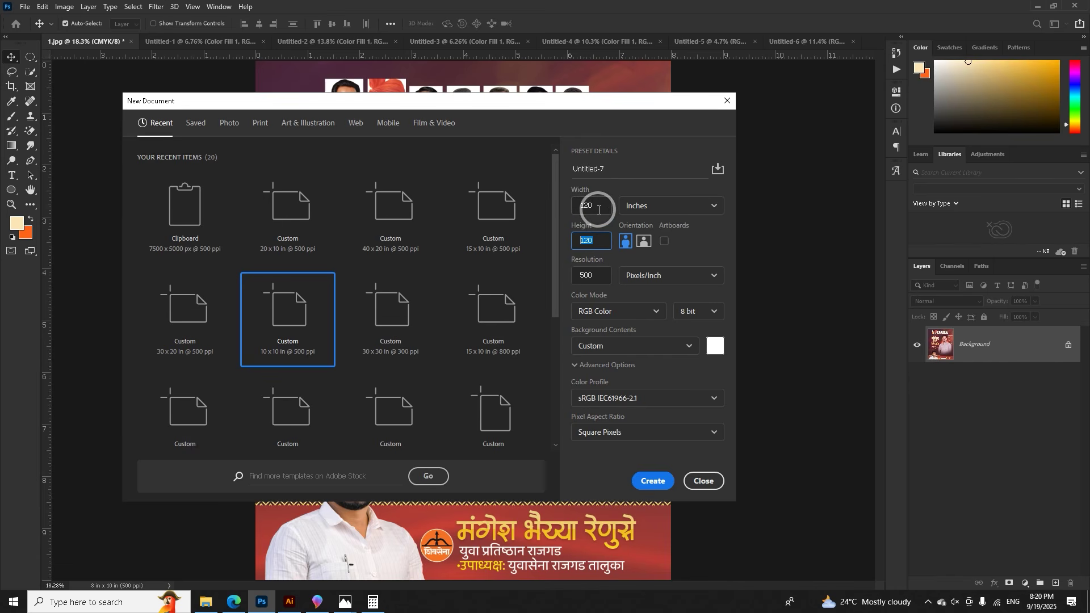
- Reduce the new document's size to 10 x 10 inches
left_click(598, 206)
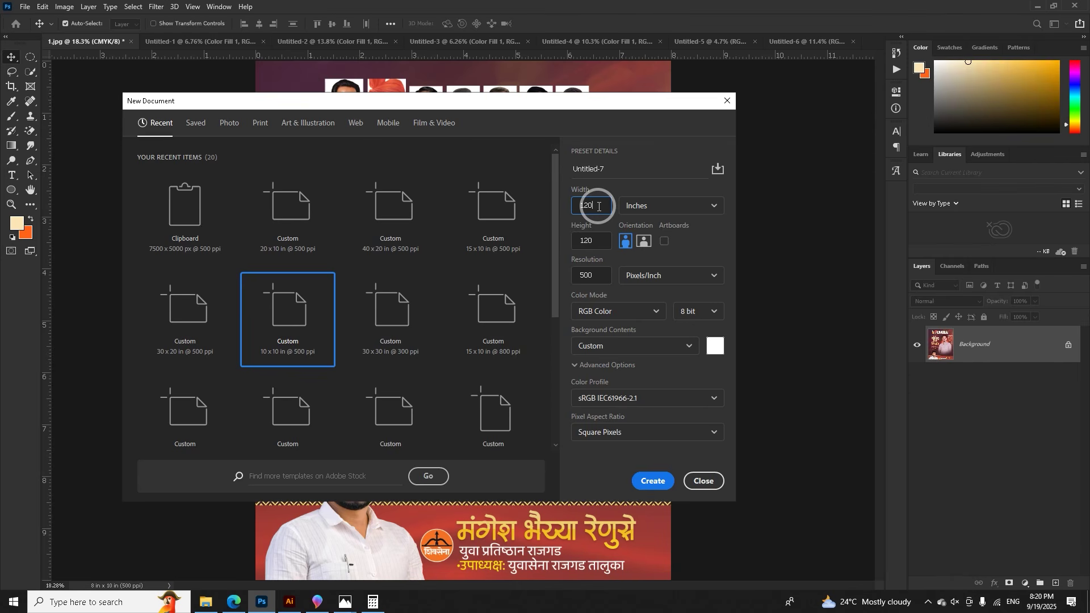
left_click_drag(599, 206, 569, 252)
type("1010")
- Set the new document's width and height to 120 inches each
double_click(585, 210)
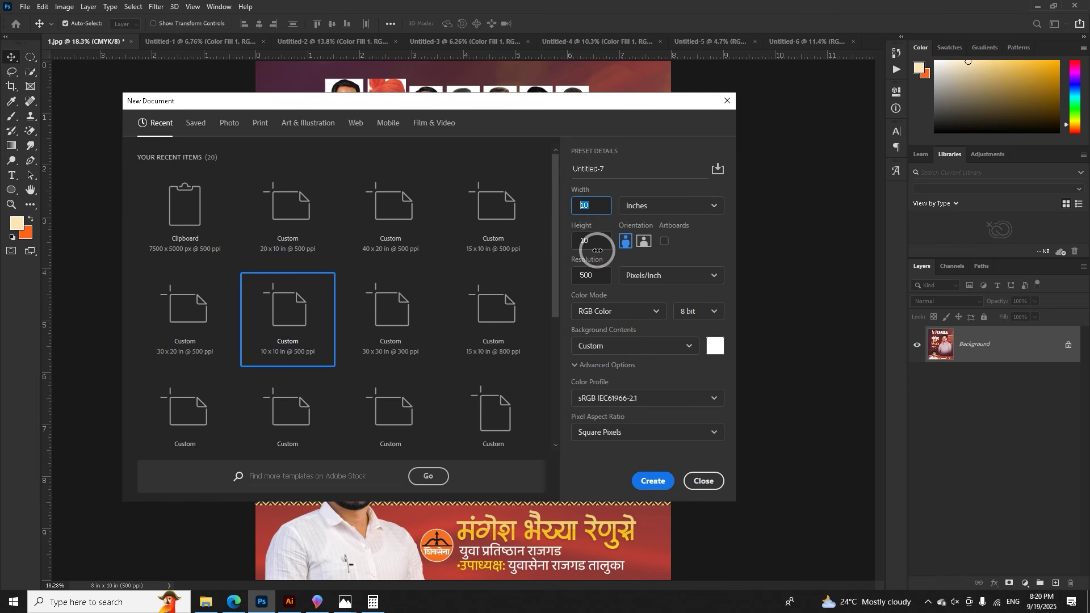
left_click(582, 209)
key("BackSpace")
type("20")
double_click(575, 243)
type("120")
- Set the new document's resolution to 30 pixels/inch and create the document
key("Tab")
type("72")
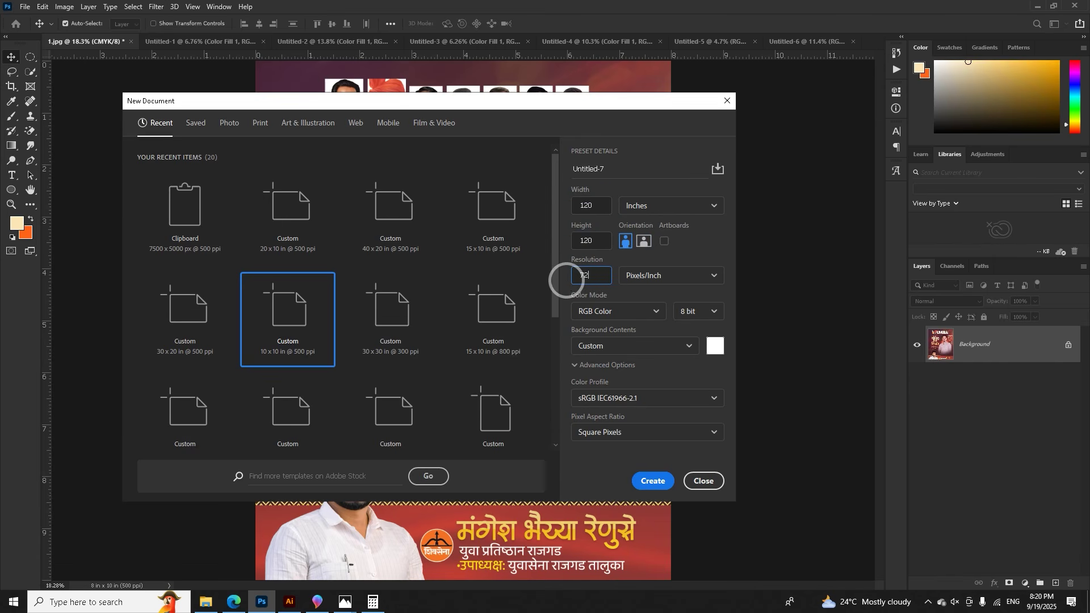
key("BackSpace")
key("BackSpace")
type("1")
left_click(658, 481)
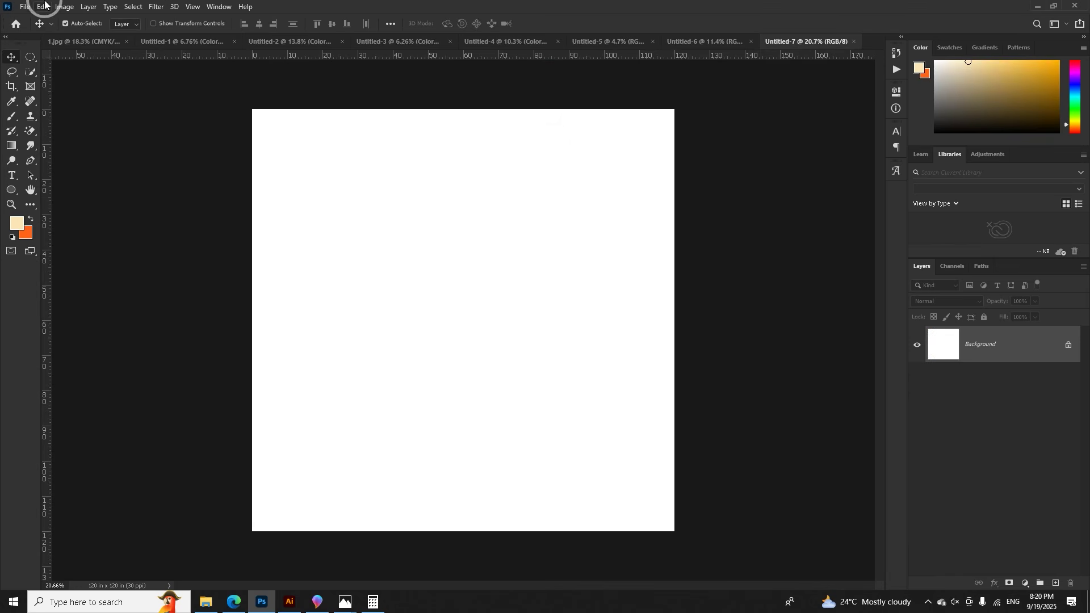
- Start another new document and set its width and height to 20 inches each
left_click(25, 7)
left_click(24, 11)
left_click(25, 7)
left_click(40, 22)
left_click(635, 207)
left_click(639, 246)
double_click(584, 210)
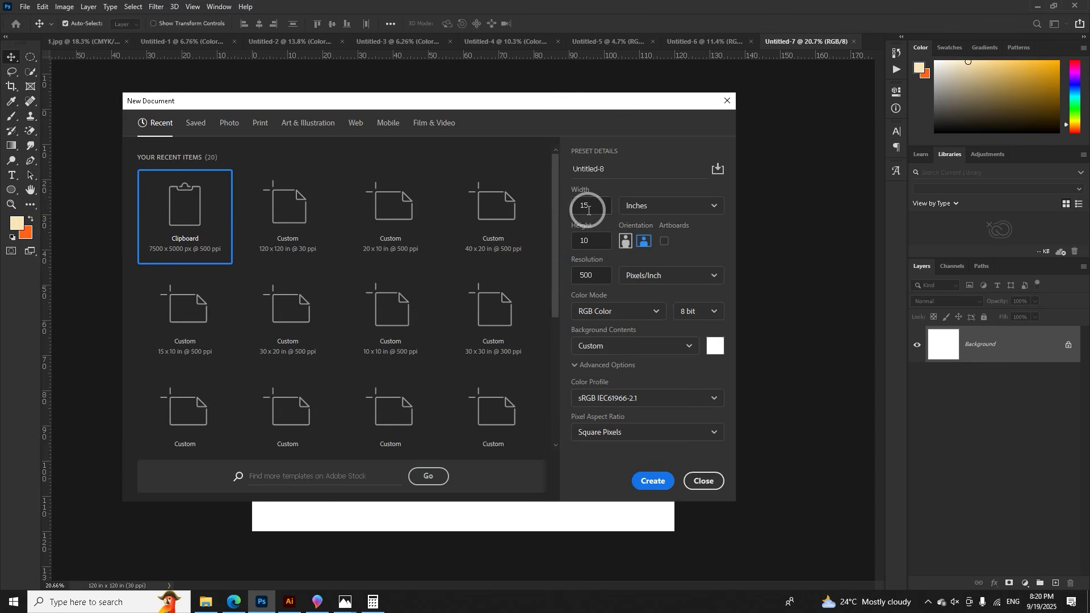
type("20")
double_click(588, 243)
type("20")
- Change the new document's size to 10 inches wide by 8 inches high, with a resolution of 300 pixels/inch
double_click(585, 208)
type("10")
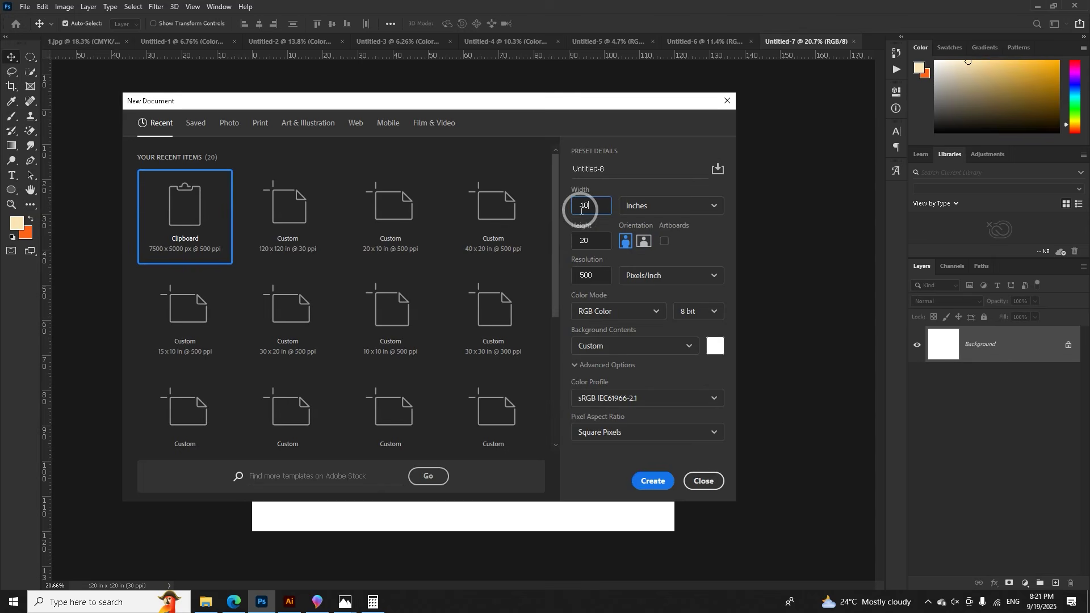
double_click(583, 241)
type("8")
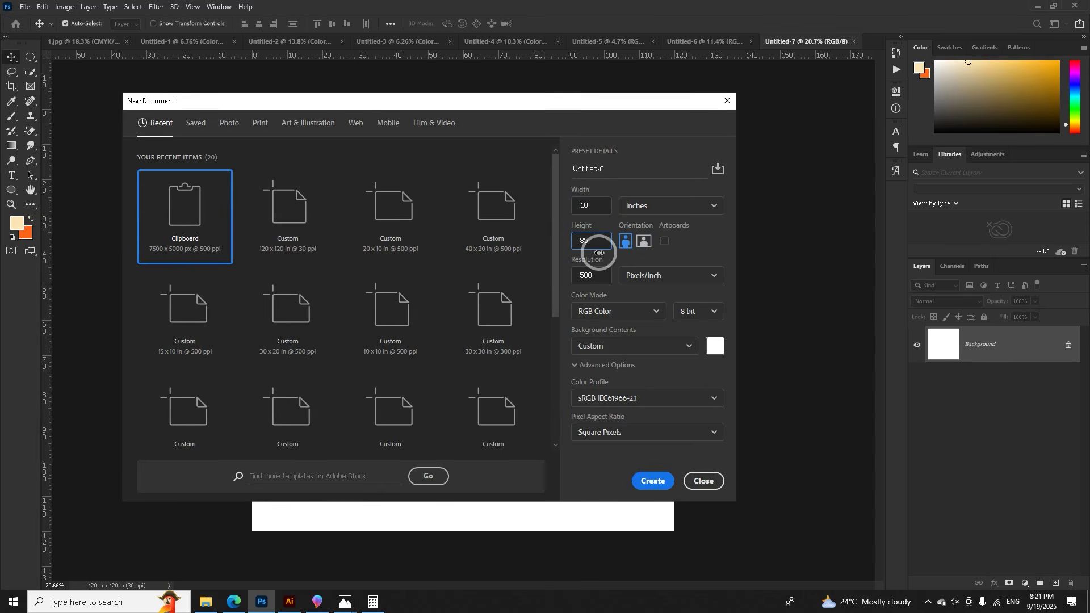
double_click(600, 274)
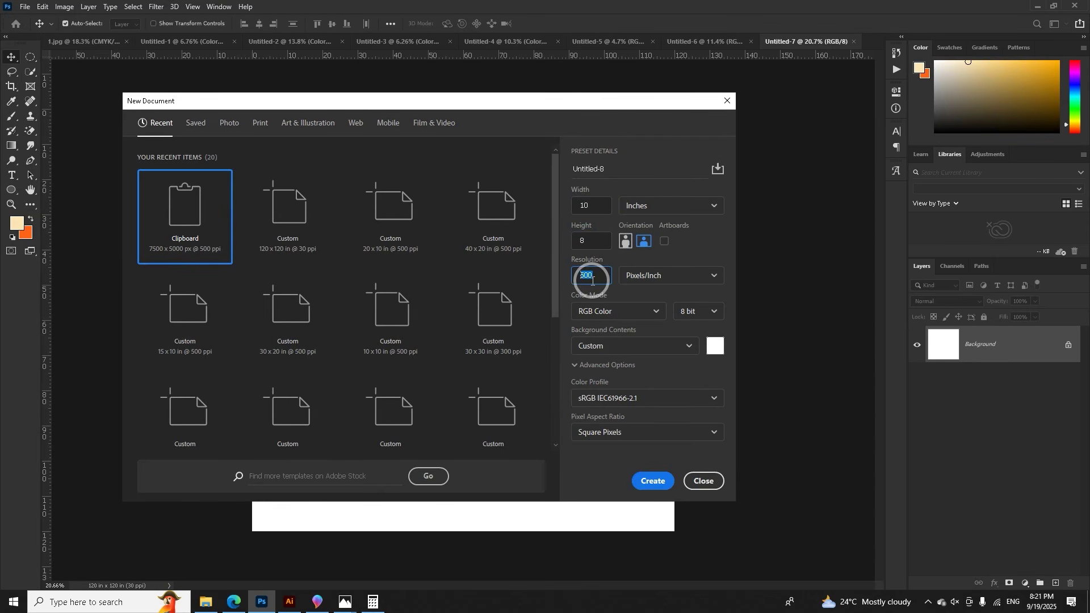